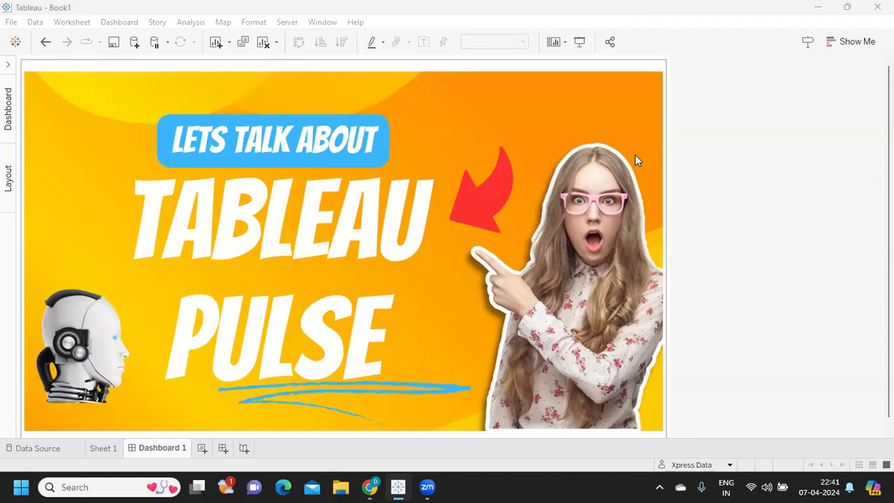
Bring the browser showing the Tableau site forward and focus its address bar
mouse_move(370, 487)
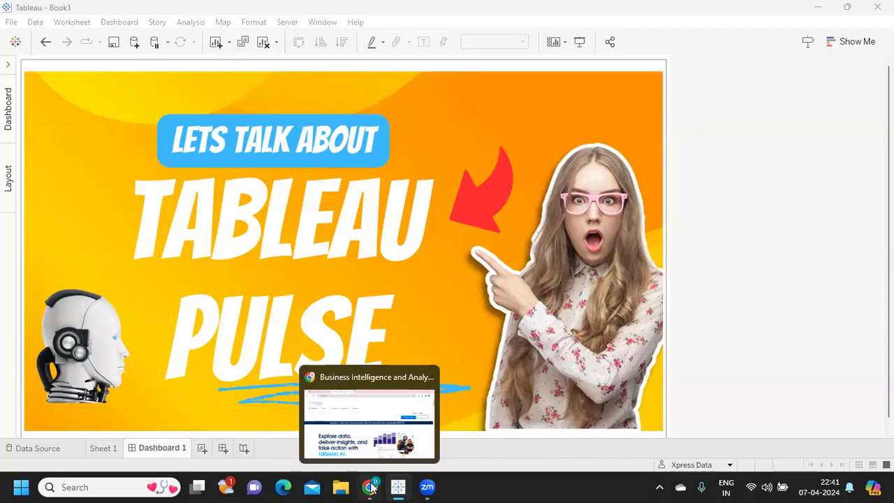
click(363, 425)
click(184, 46)
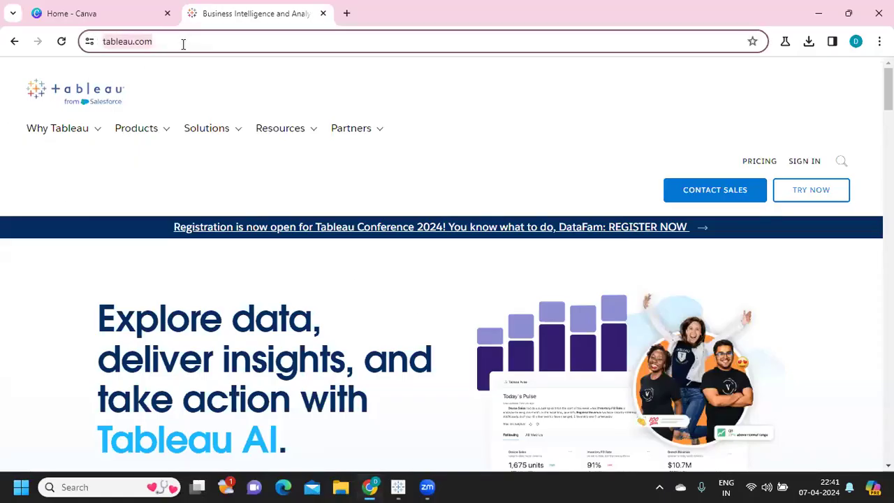
mouse_move(144, 132)
Search Google for 'tableau online' in a new tab and open the Tableau Online result
click(346, 14)
text(tablea)
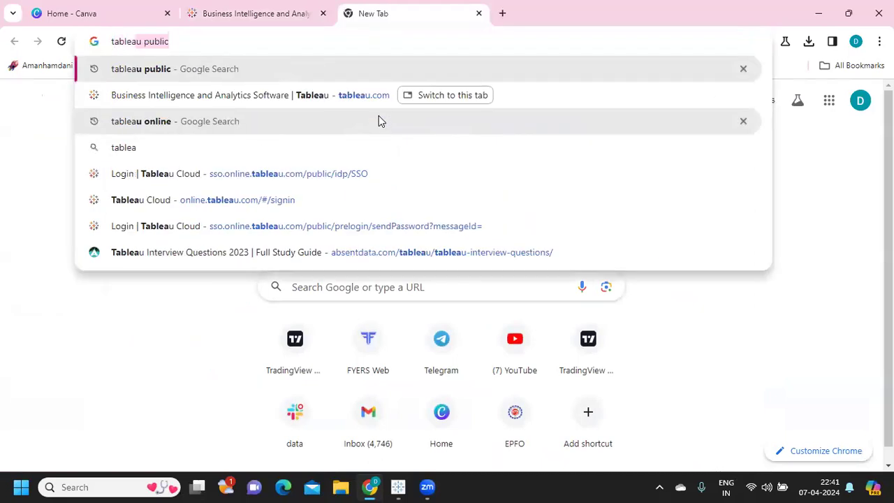
text(u online)
key(Return)
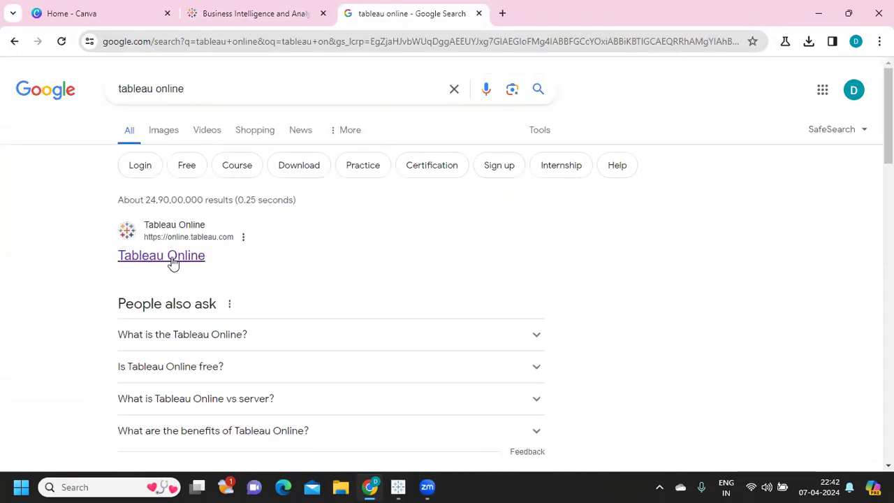
click(121, 260)
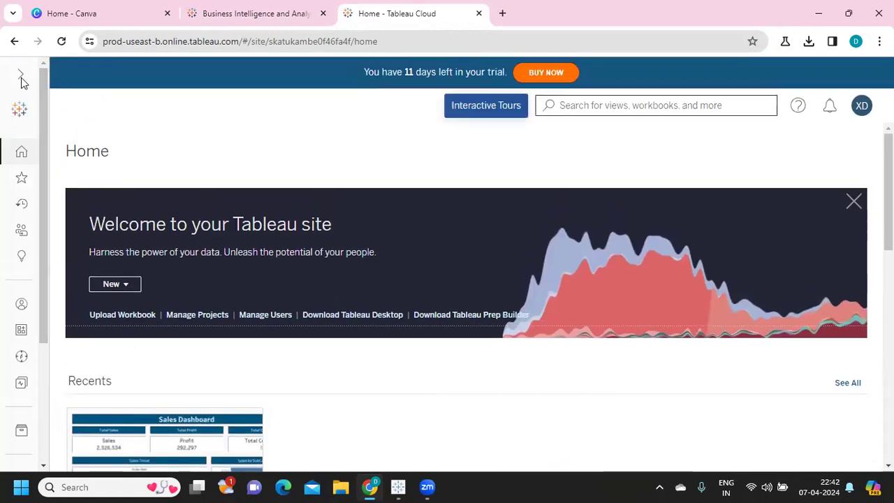
Expand the site navigation sidebar and go to Tableau Pulse
click(20, 77)
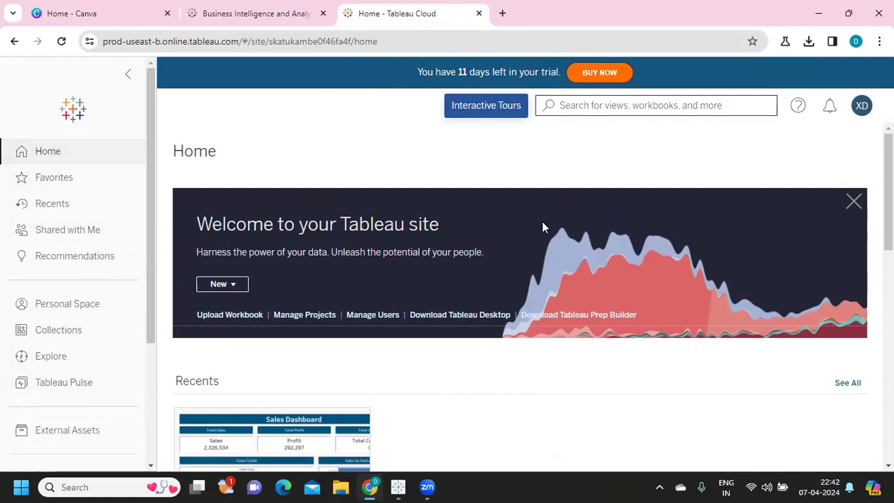
click(25, 357)
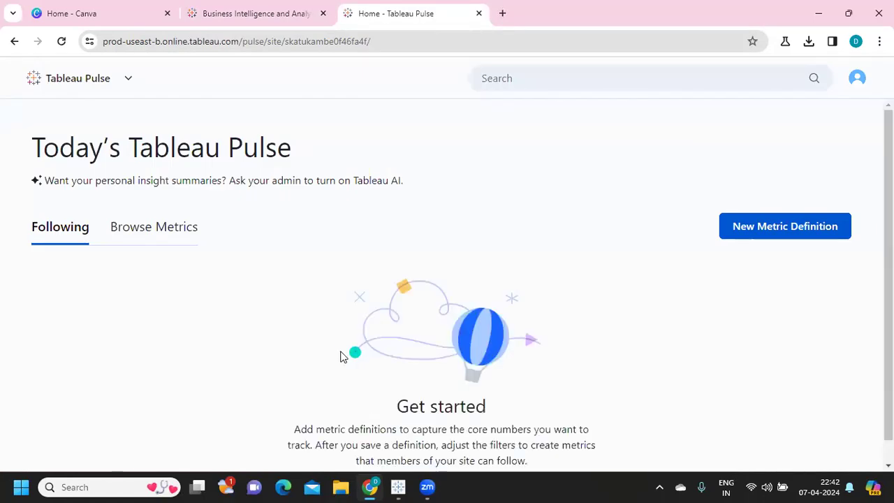
Highlight the Today's Tableau Pulse heading and the note about asking the admin to turn on Tableau AI
scroll(337, 354, down, 1)
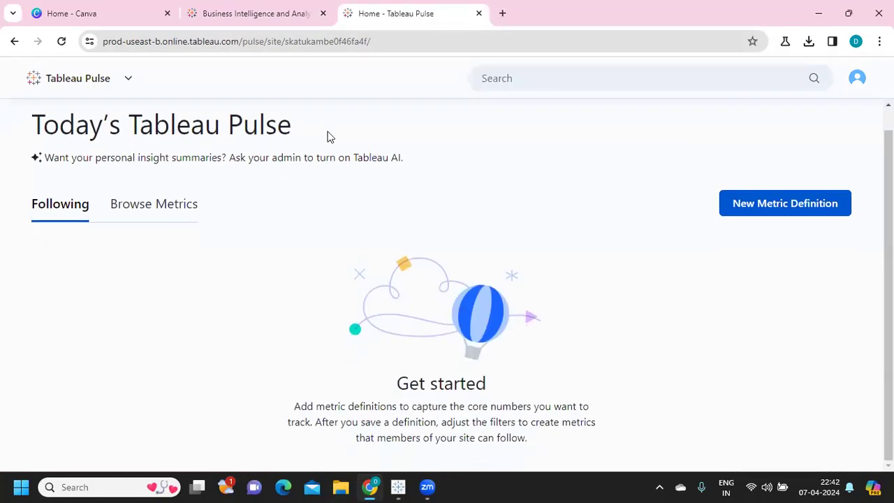
drag(327, 133, 38, 135)
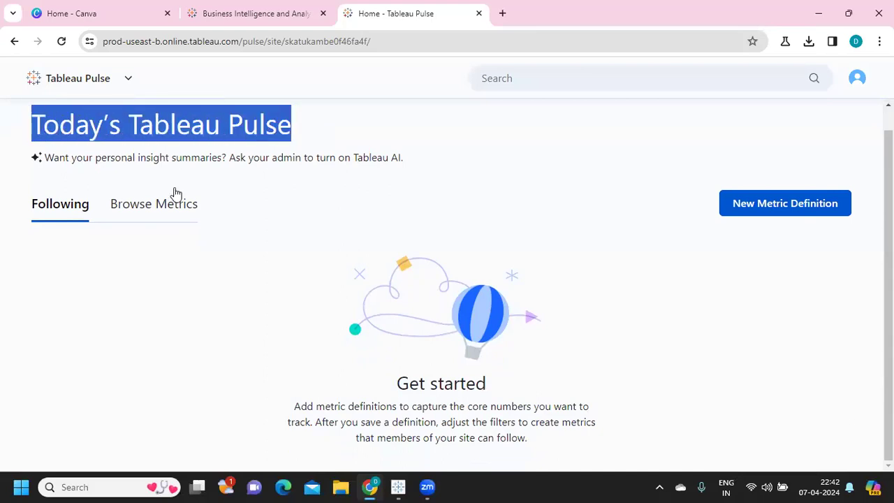
drag(226, 157, 408, 168)
click(408, 180)
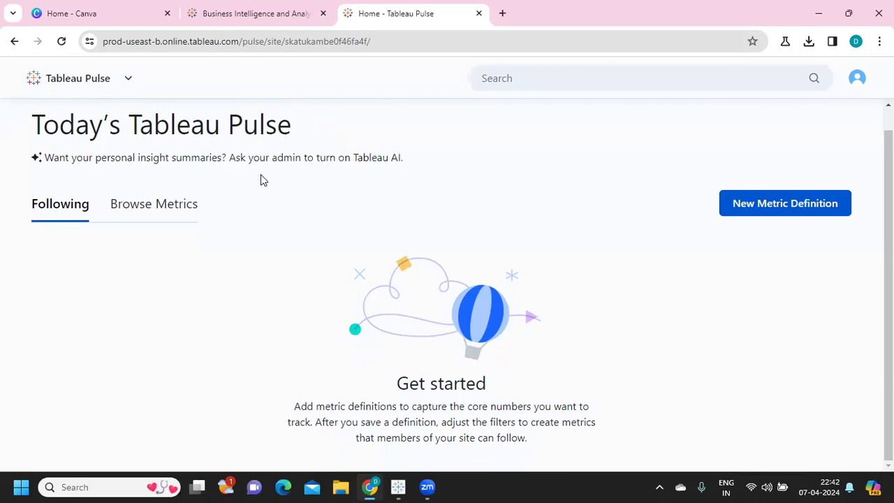
drag(232, 157, 409, 168)
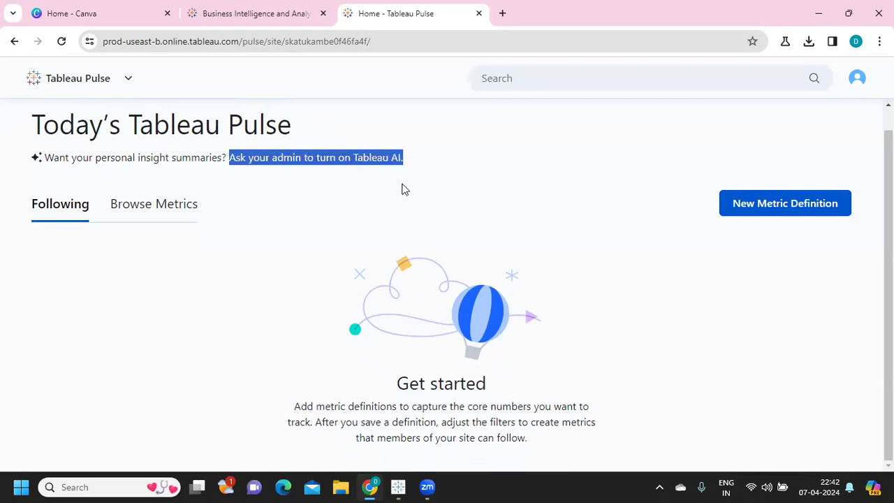
click(187, 259)
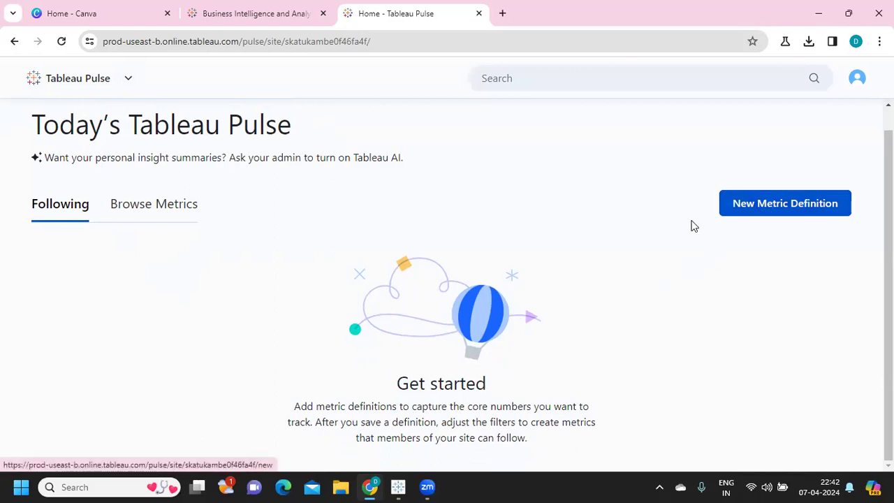
Start a new metric definition and connect it to Superstore Datasource
click(768, 209)
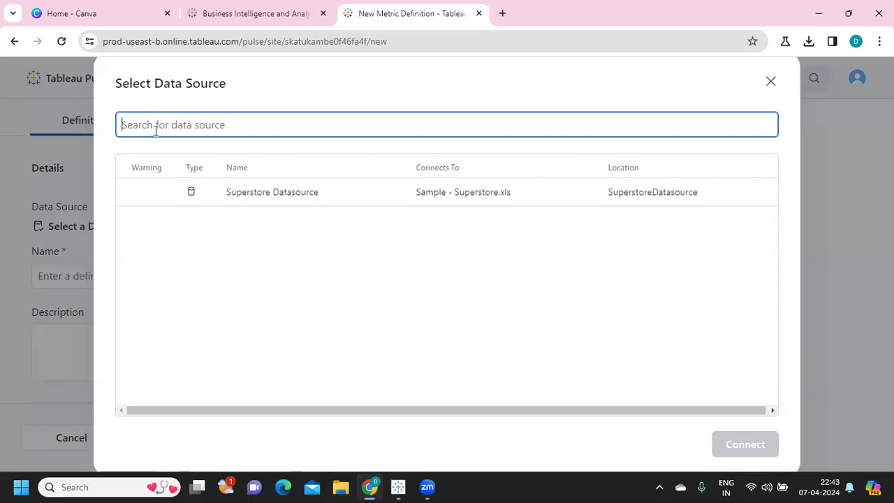
click(265, 198)
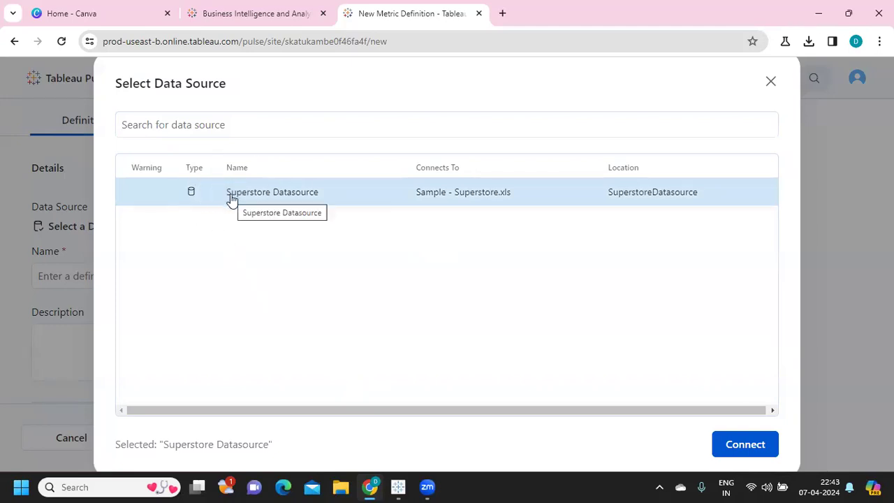
click(742, 450)
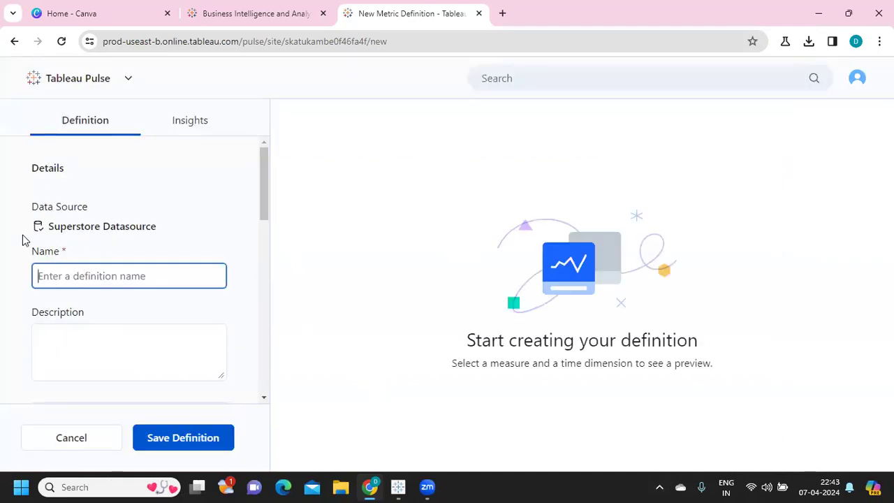
Name the definition 'Total Sales' and give it the description 'Insights on Sales'
click(146, 281)
click(119, 303)
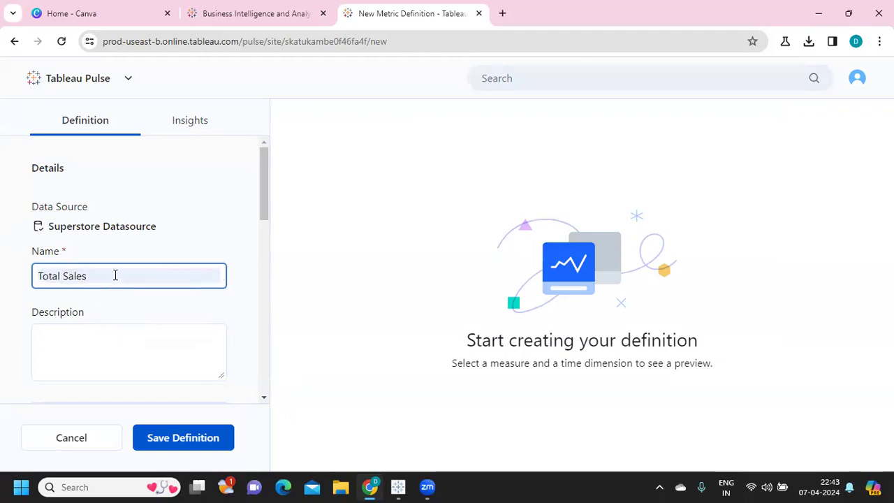
drag(98, 275, 23, 276)
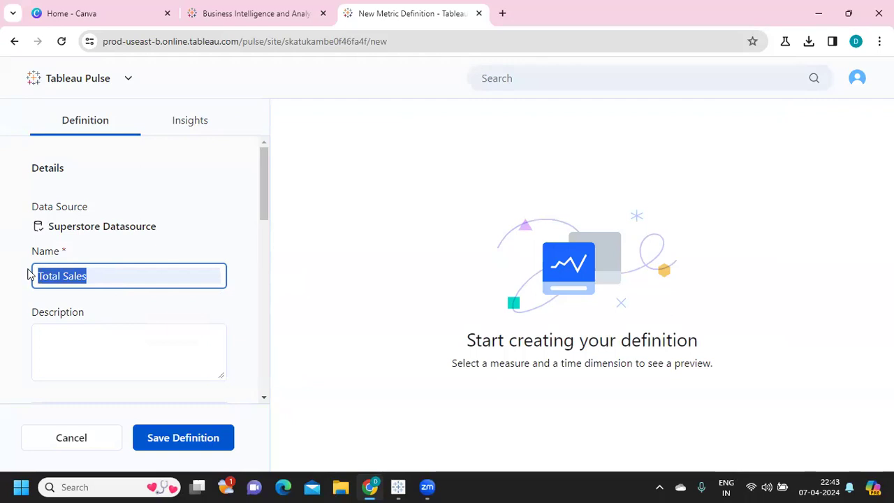
click(97, 345)
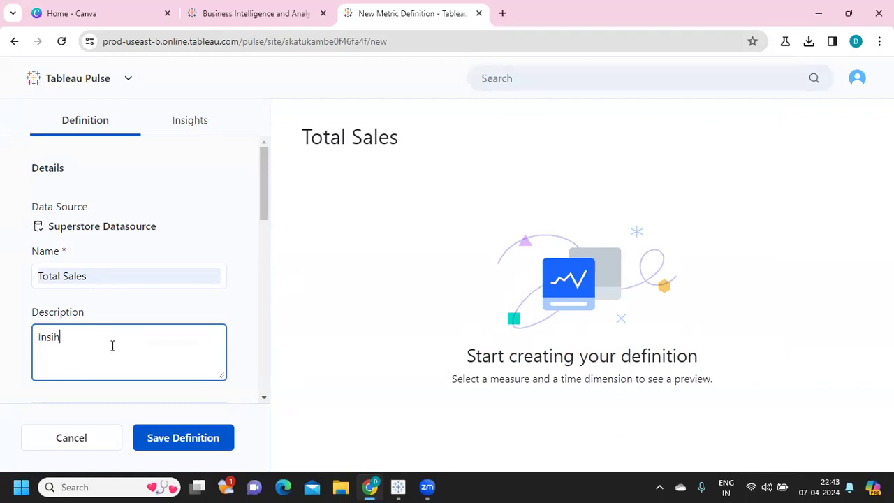
text(Insights on Sales)
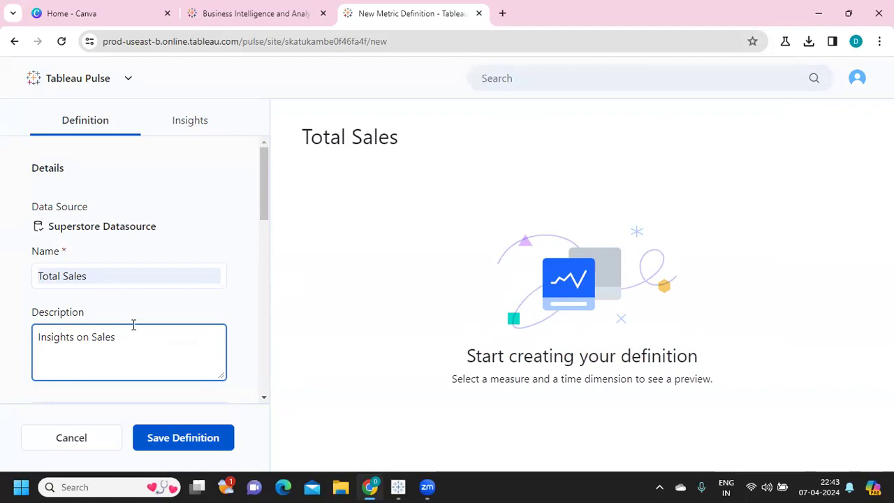
scroll(134, 324, down, 3)
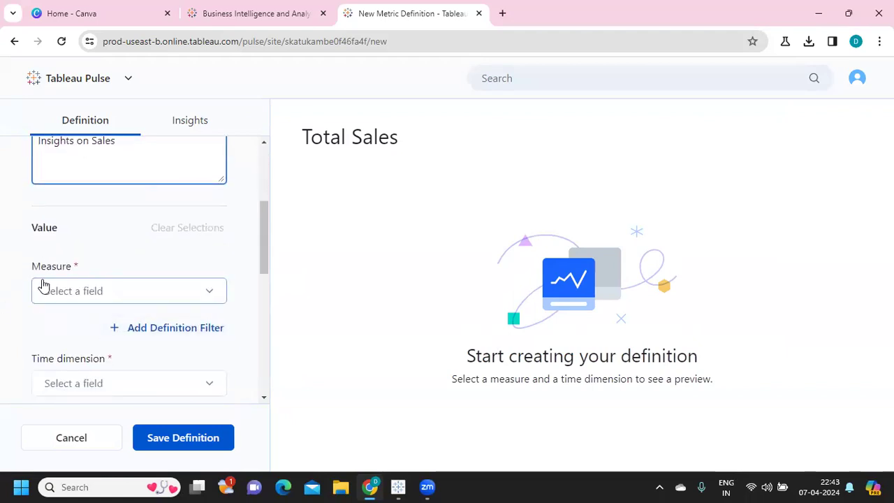
Set the measure to Sales with Sum aggregation
click(66, 297)
text(sa)
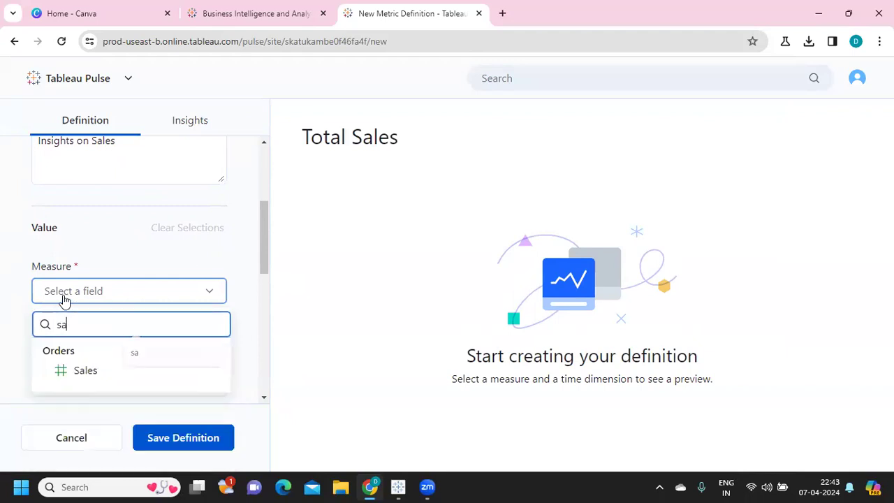
click(73, 372)
scroll(163, 312, down, 1)
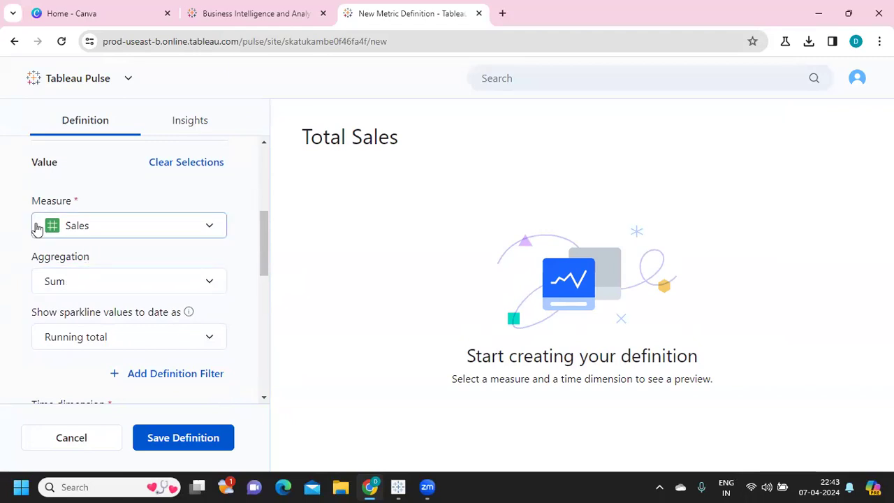
click(67, 281)
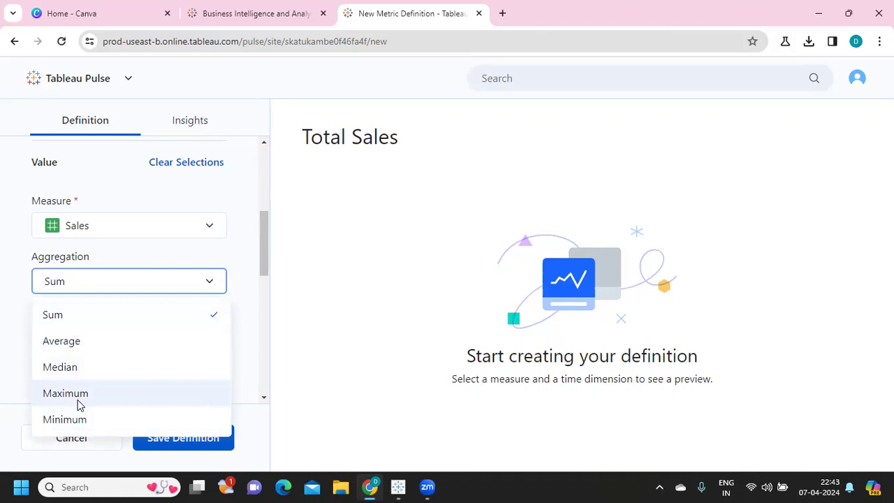
click(79, 303)
Show sparkline values as a running total
scroll(115, 287, down, 1)
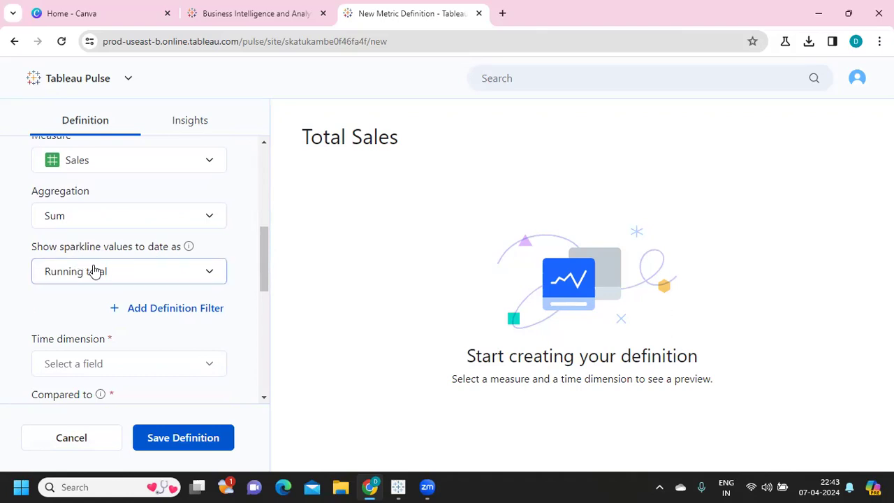
click(68, 272)
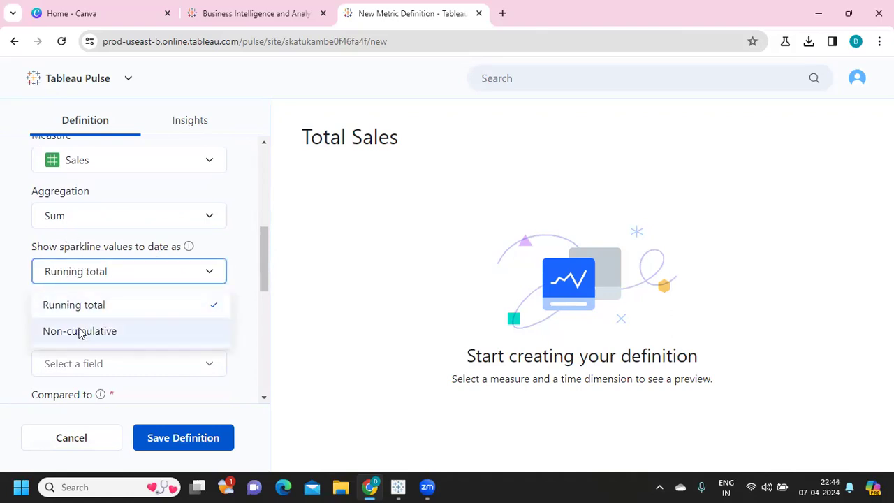
click(80, 306)
scroll(110, 269, up, 2)
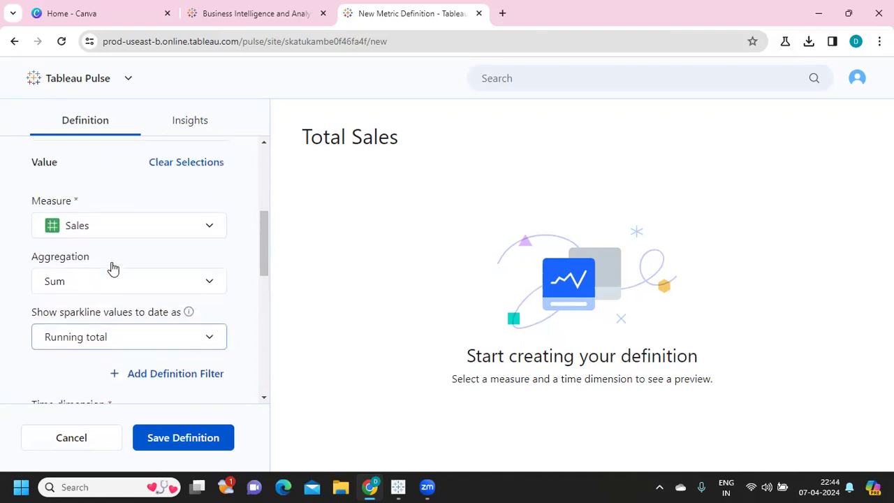
scroll(117, 260, up, 1)
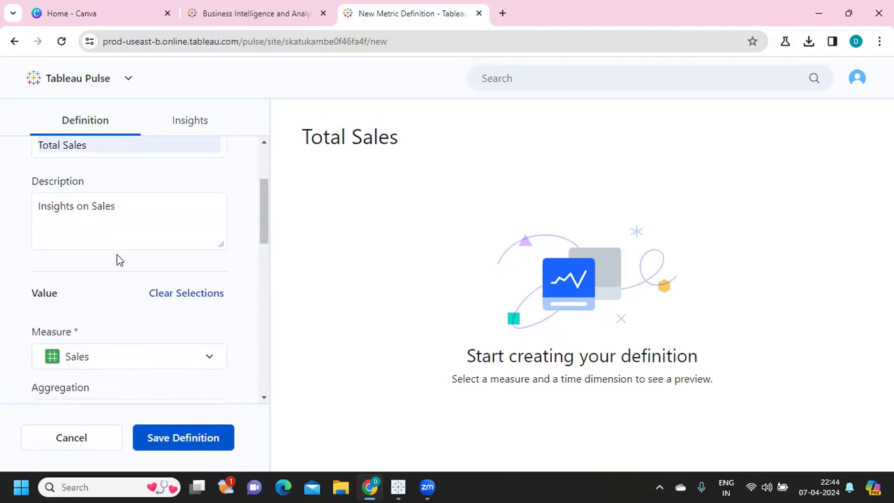
scroll(117, 259, down, 3)
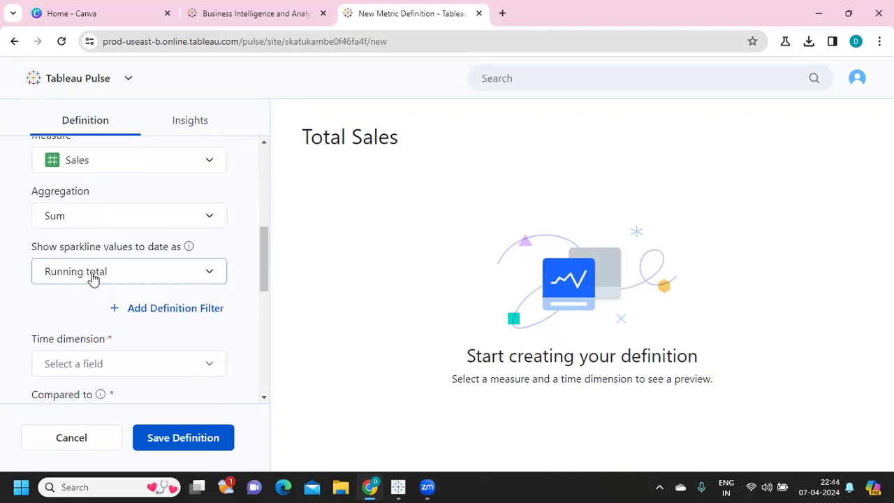
scroll(92, 274, down, 2)
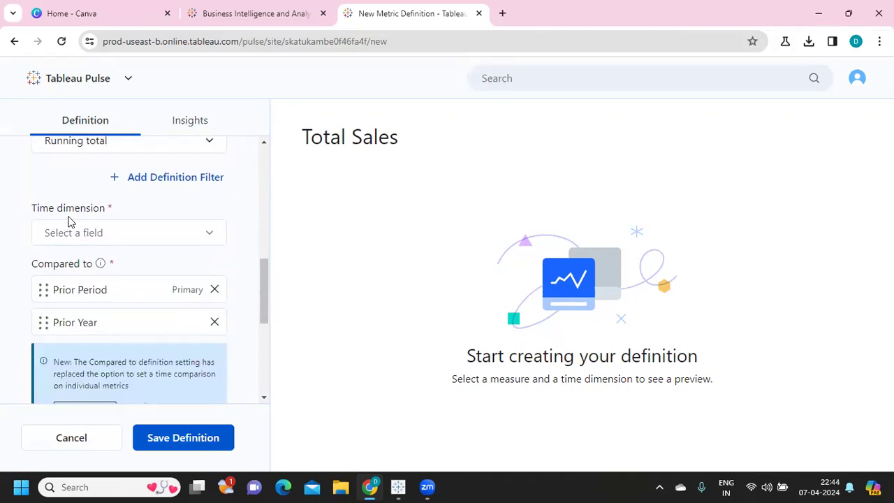
scroll(112, 224, up, 4)
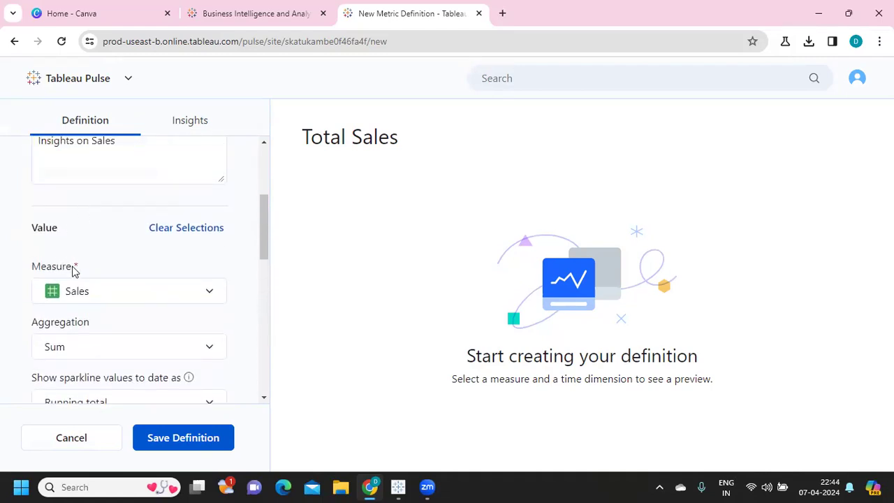
scroll(80, 264, up, 2)
scroll(80, 263, down, 5)
scroll(80, 264, down, 1)
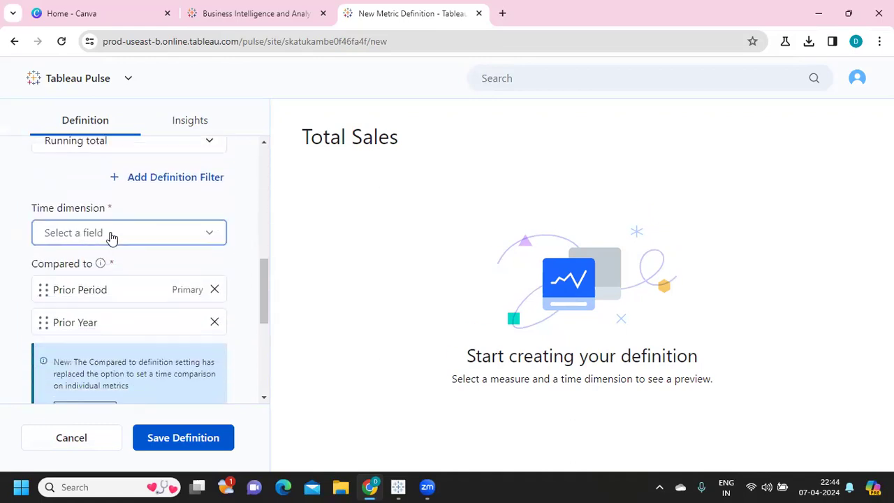
Use Order Date as the time dimension, compared to Prior Period and Prior Year
click(109, 235)
click(106, 314)
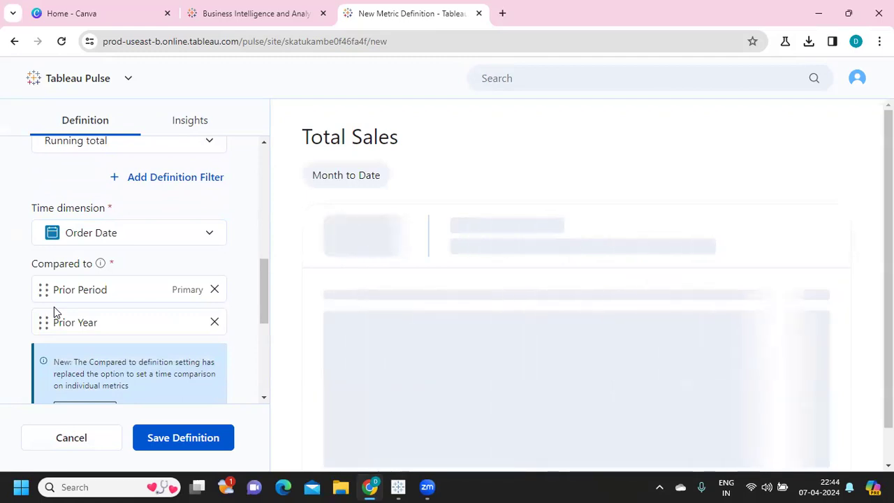
scroll(56, 307, up, 2)
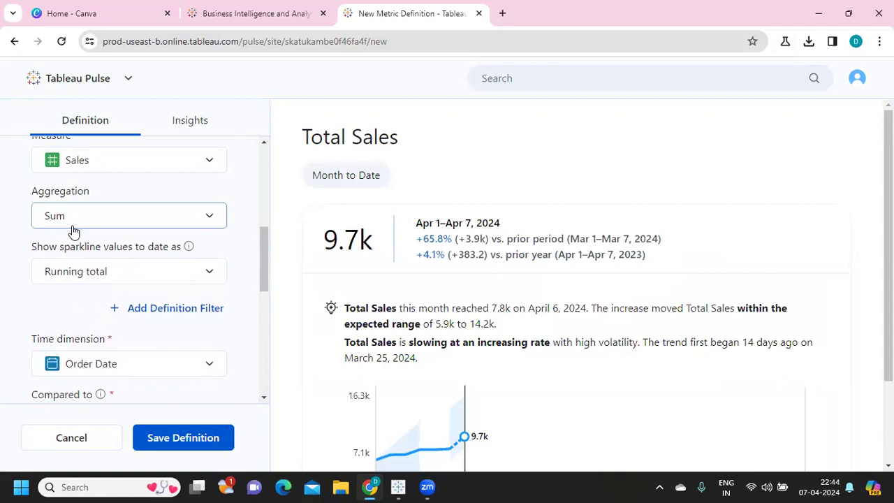
scroll(77, 350, down, 1)
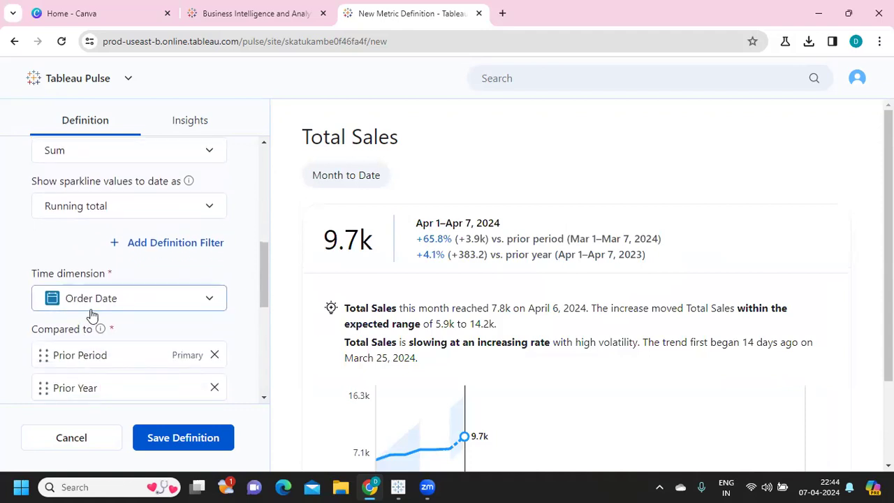
scroll(91, 316, down, 2)
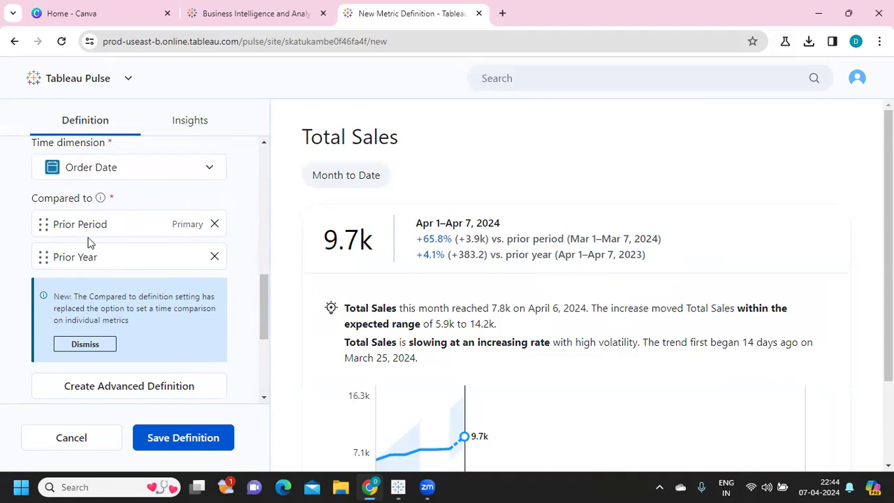
scroll(110, 292, down, 2)
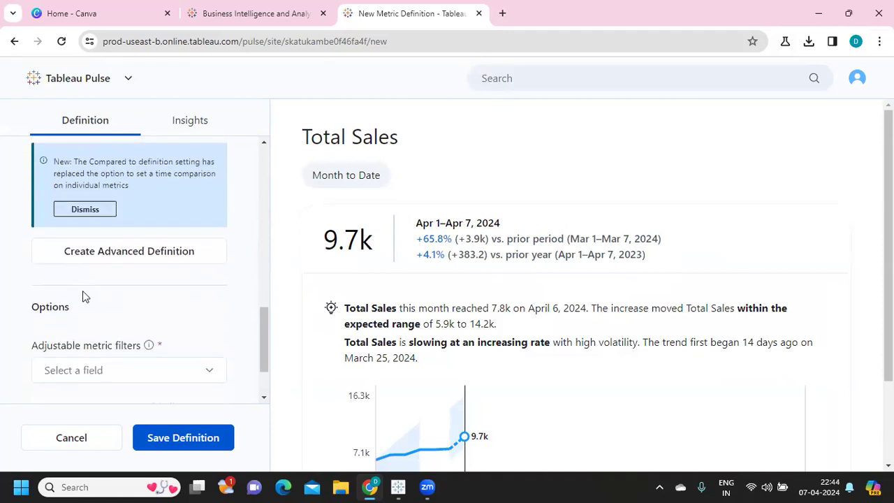
scroll(82, 296, down, 1)
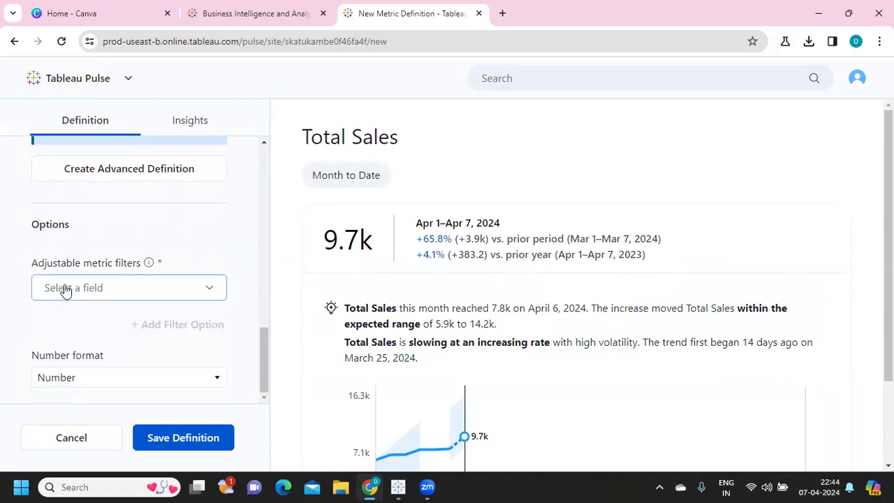
Add Category as an adjustable metric filter, keeping the Number format
click(64, 290)
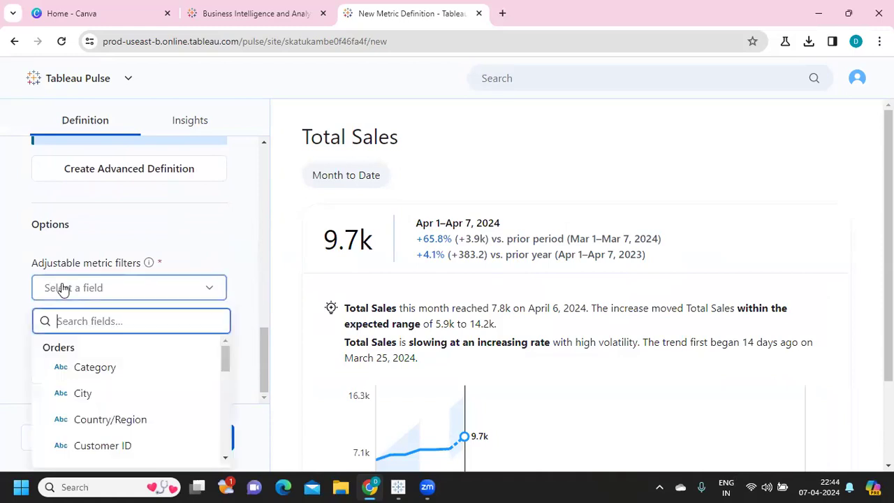
click(103, 369)
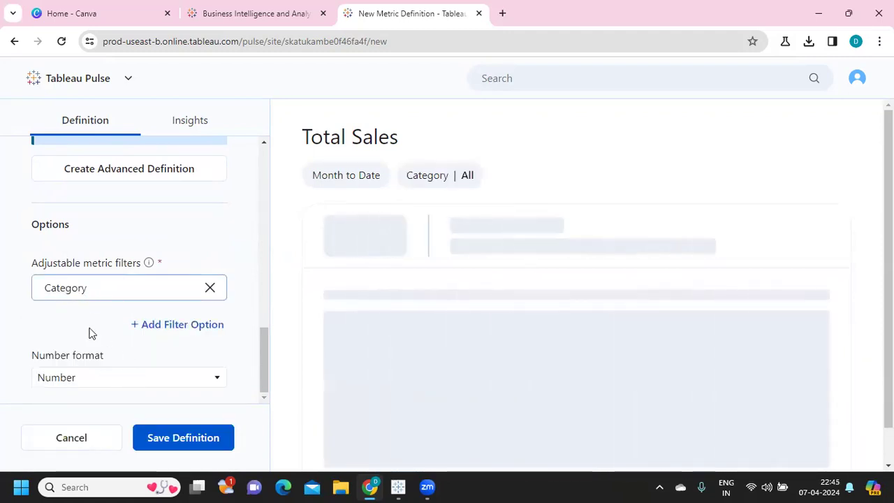
click(100, 384)
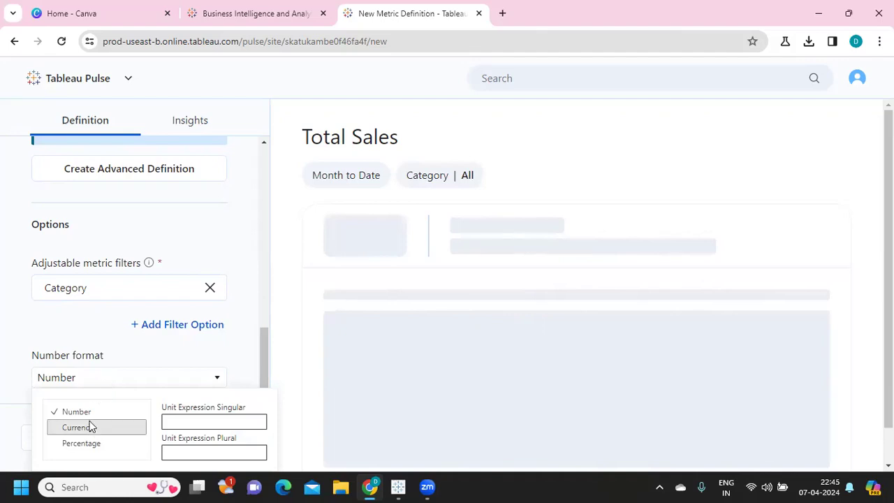
click(126, 353)
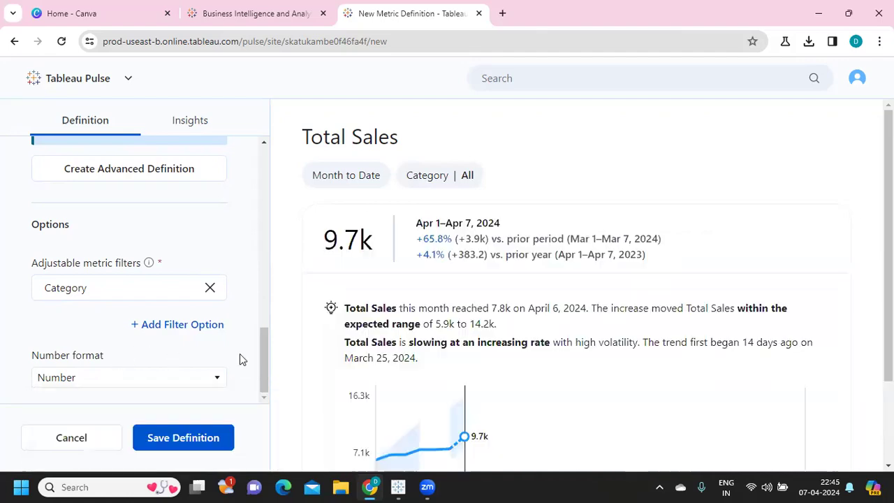
Review the metric name Total Sales, leaving it unchanged
drag(262, 346, 270, 184)
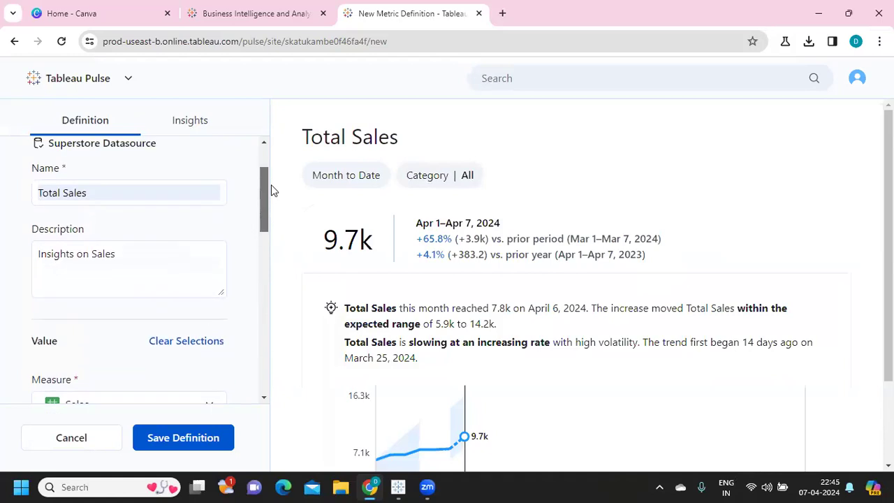
click(74, 201)
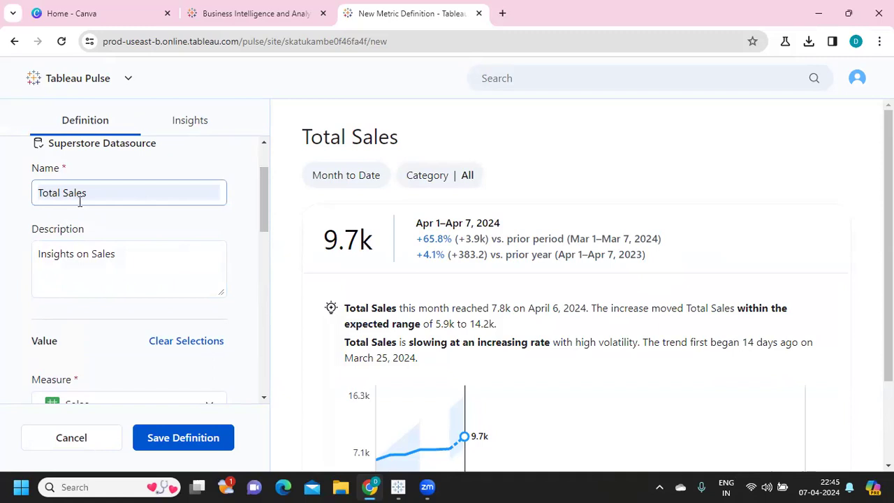
click(32, 208)
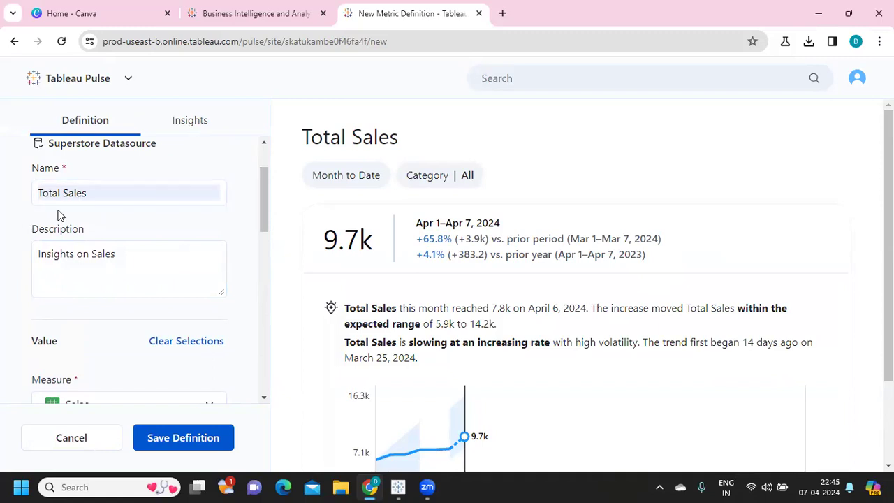
scroll(60, 220, down, 10)
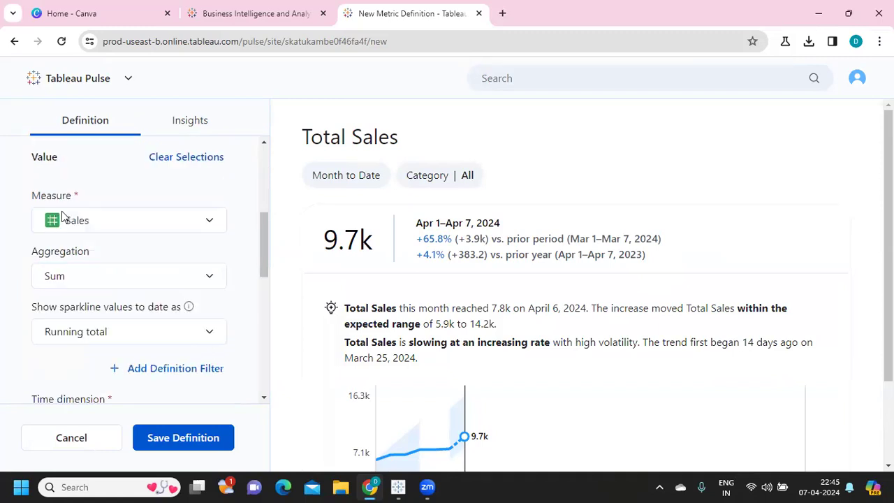
click(196, 438)
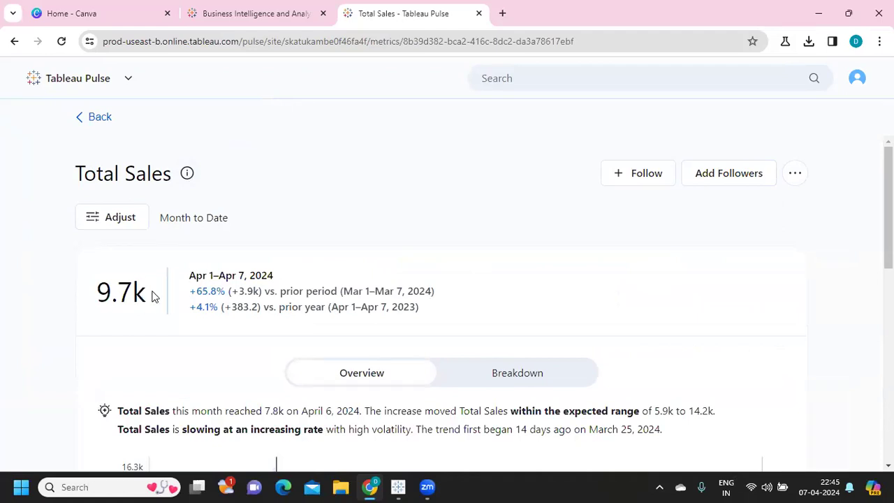
drag(152, 297, 96, 293)
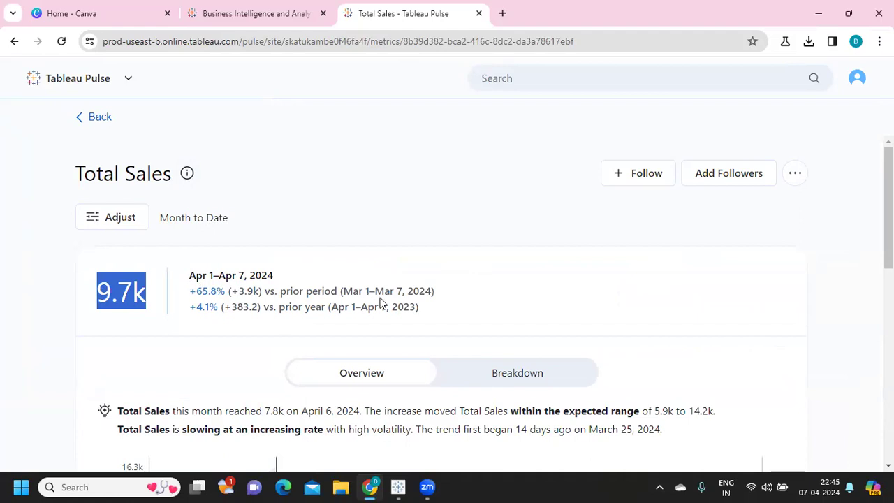
drag(435, 294, 187, 291)
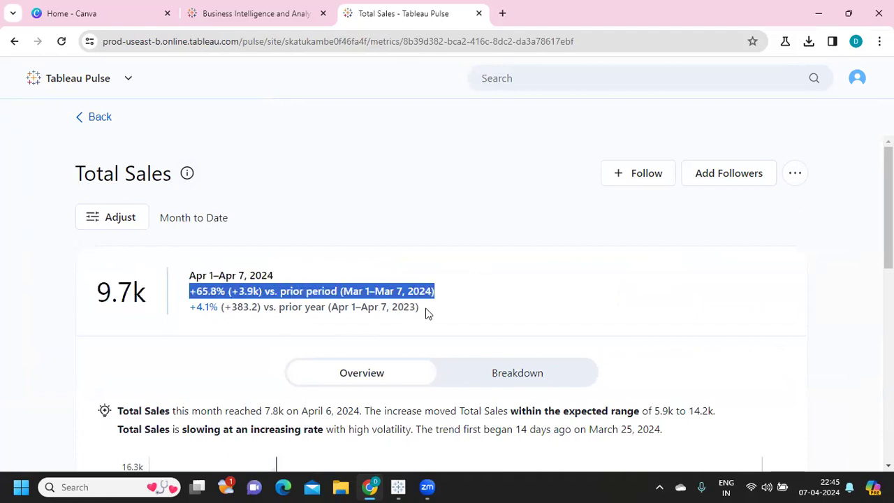
drag(425, 308, 194, 313)
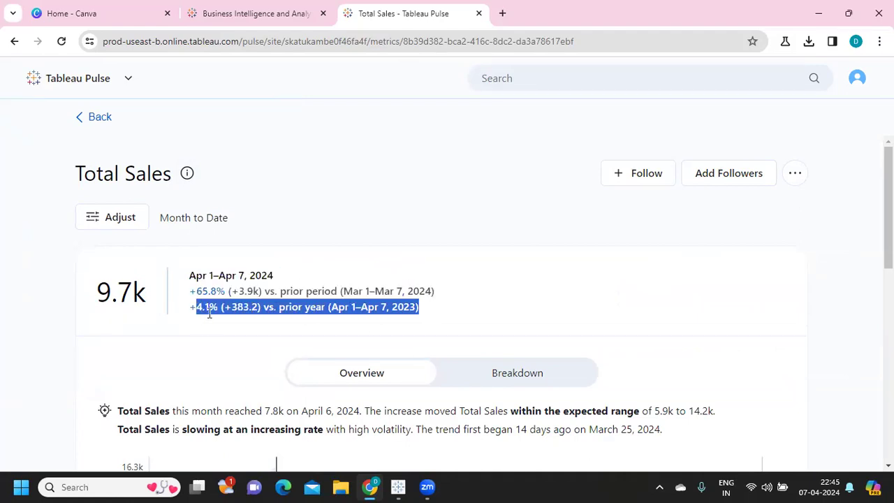
drag(341, 290, 330, 307)
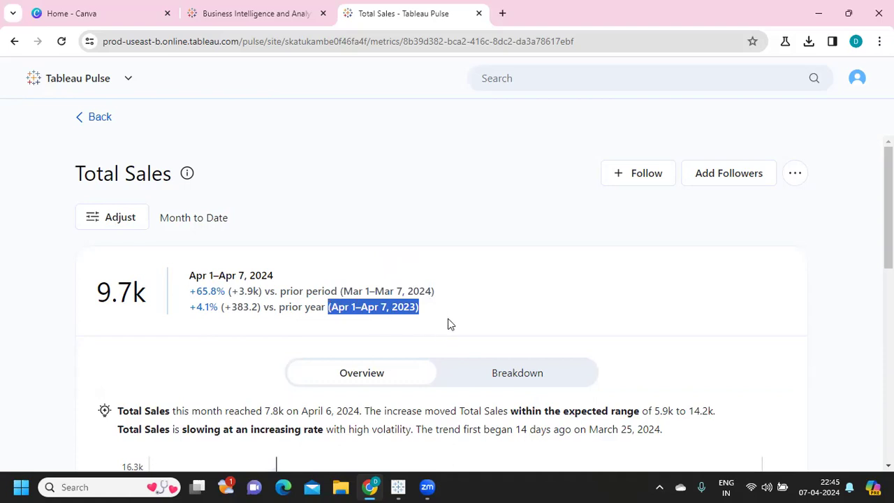
drag(440, 311, 84, 307)
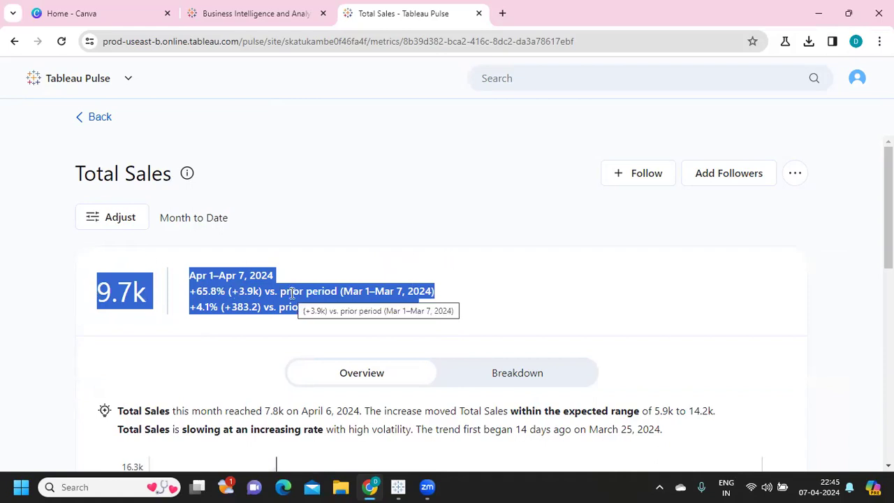
click(417, 326)
drag(418, 309, 177, 286)
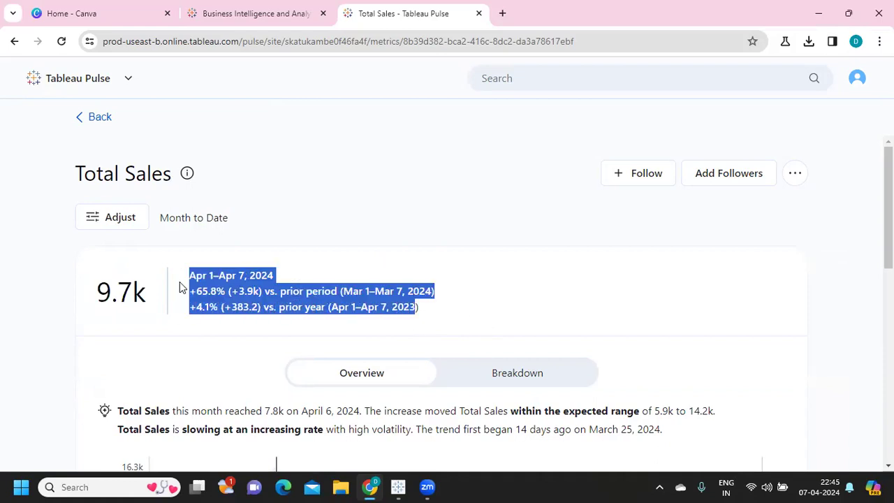
click(429, 308)
drag(429, 308, 153, 277)
scroll(217, 291, down, 3)
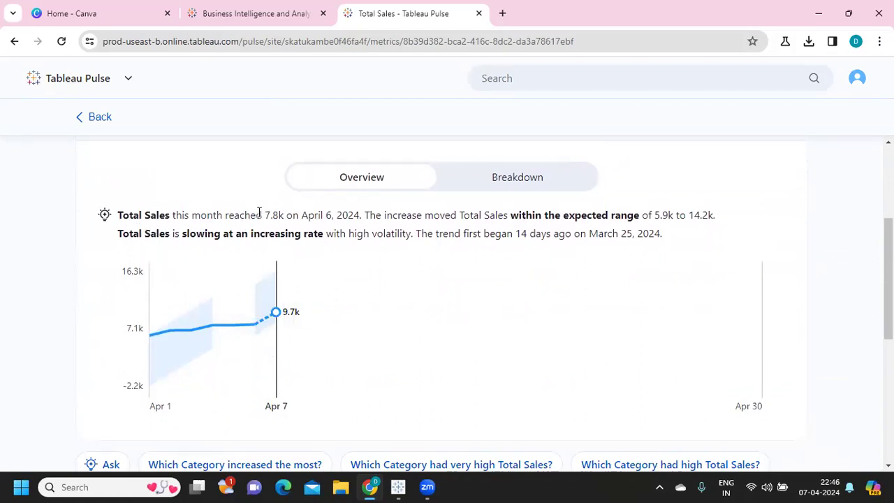
drag(267, 215, 359, 217)
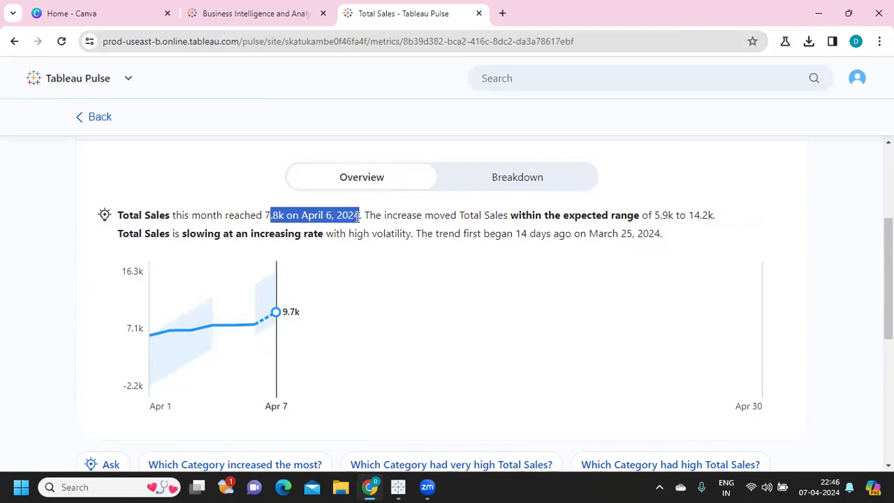
scroll(389, 318, down, 1)
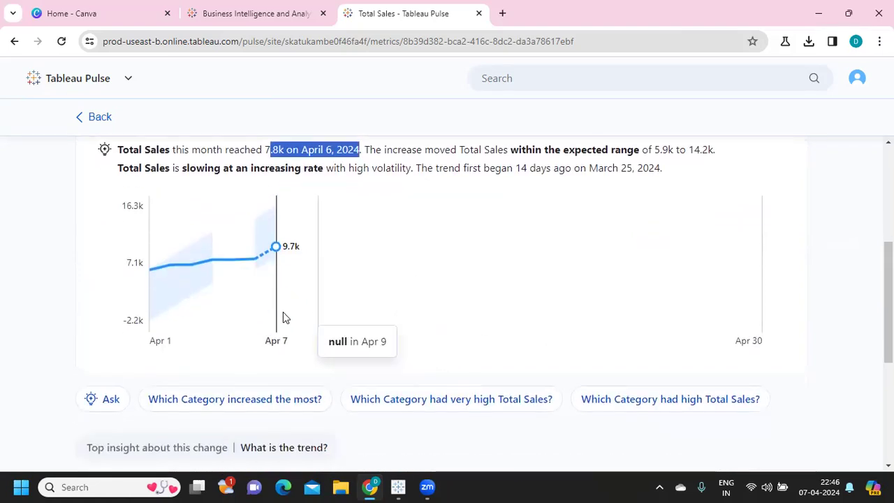
scroll(188, 193, up, 1)
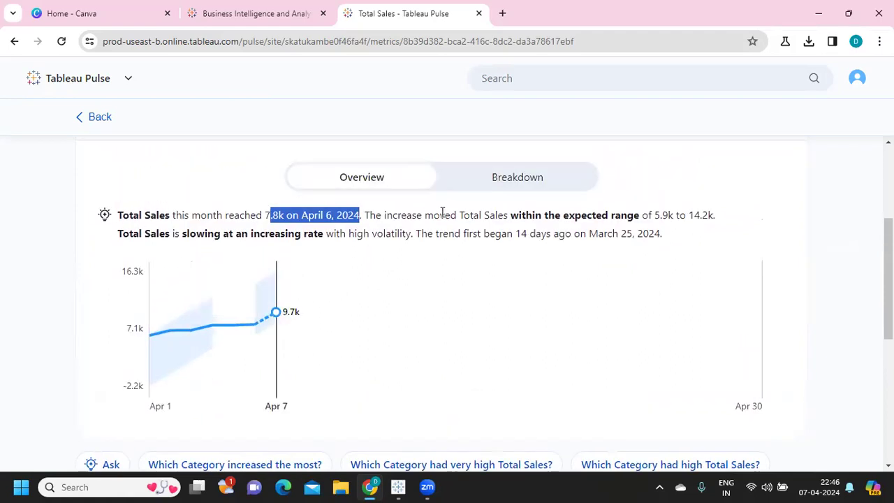
drag(120, 235, 662, 261)
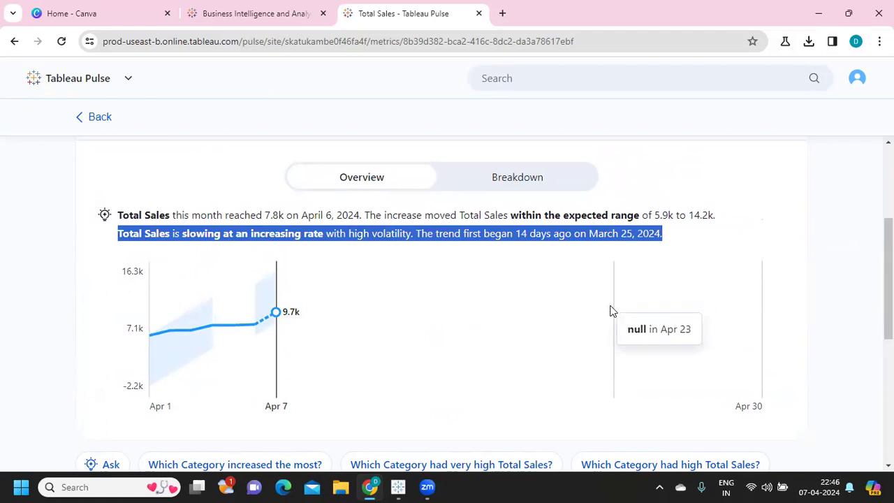
scroll(611, 309, down, 3)
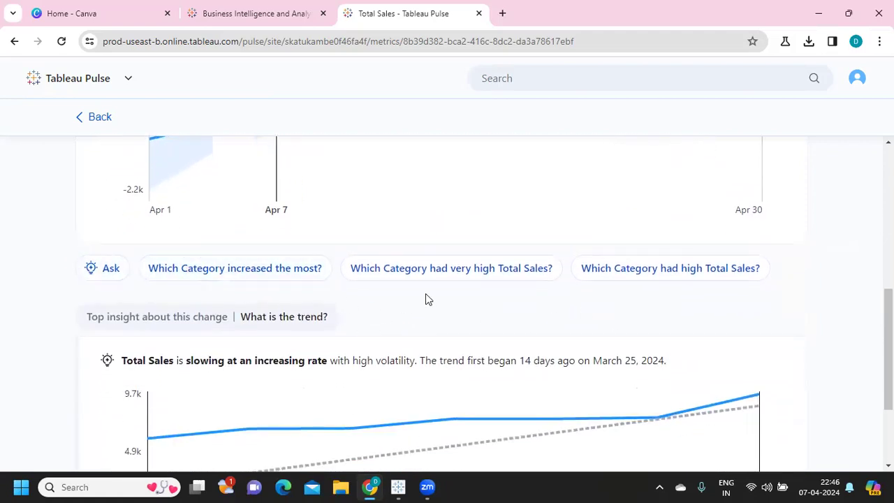
click(695, 283)
scroll(489, 283, down, 9)
scroll(266, 203, up, 1)
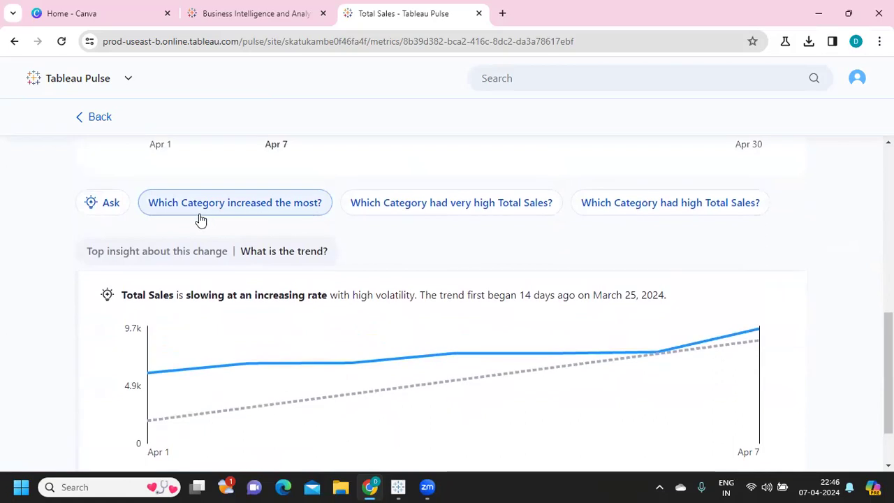
Ask which Category increased the most and highlight the Technology and Furniture answer within the 3.9k rise
click(264, 207)
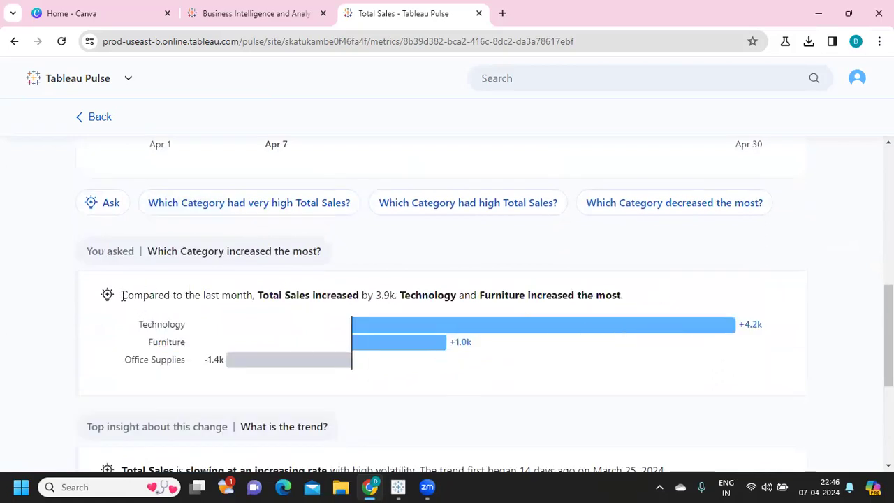
drag(122, 297, 617, 287)
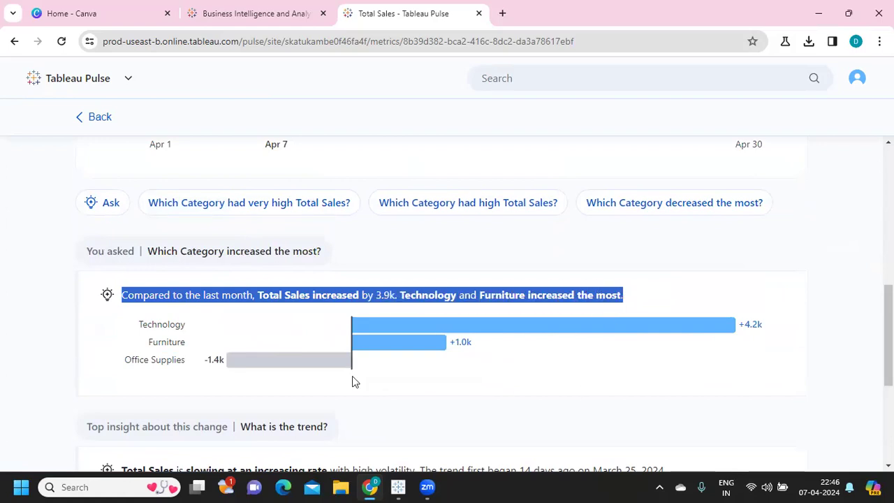
click(160, 295)
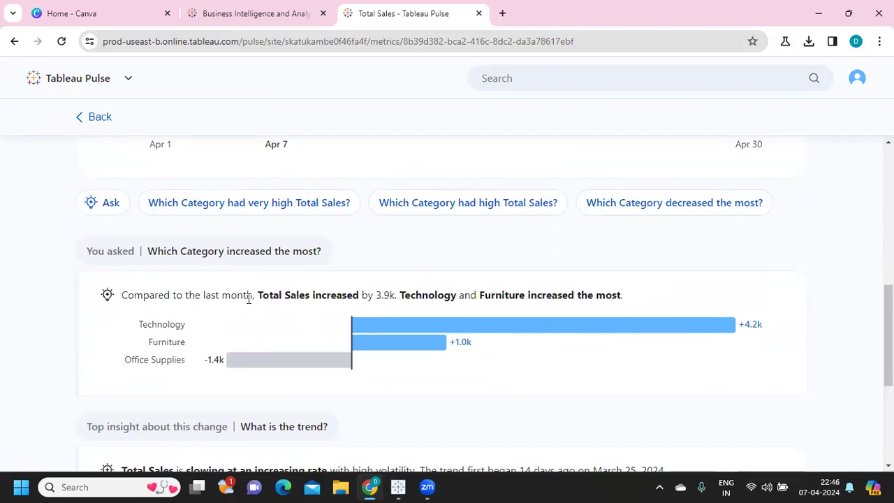
drag(258, 295, 626, 302)
click(529, 356)
scroll(125, 325, down, 4)
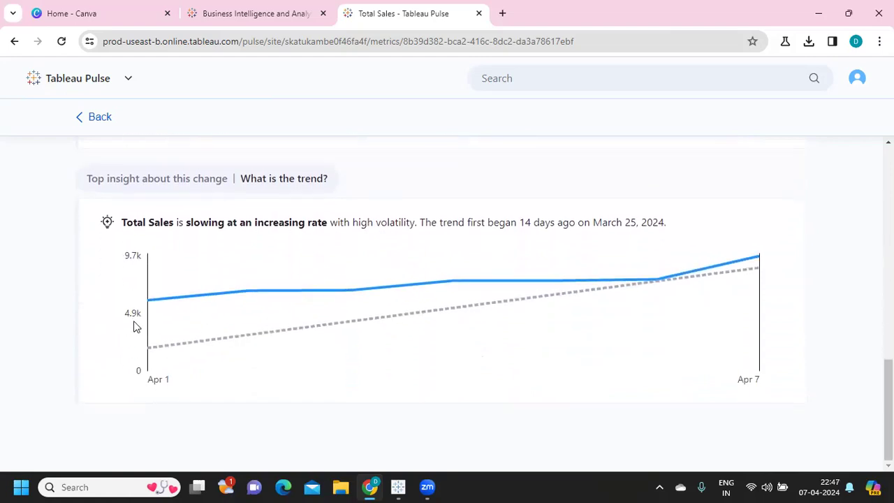
scroll(136, 326, up, 10)
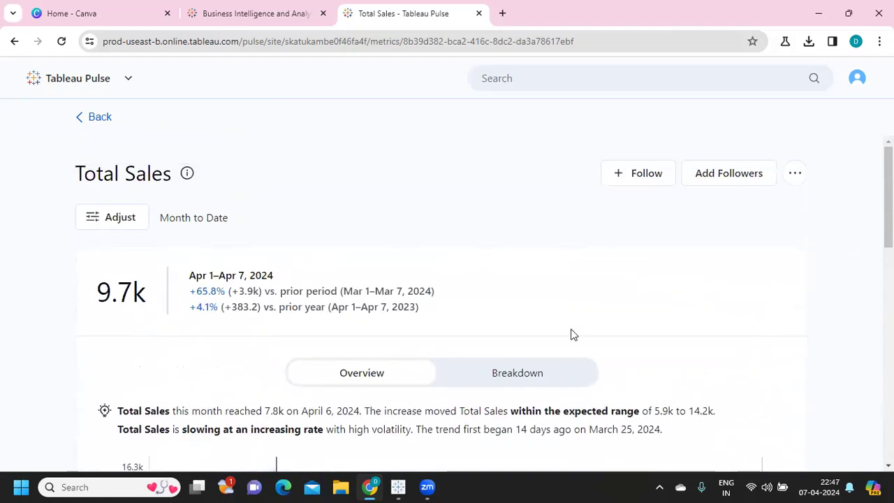
Follow the Total Sales metric, then start a new metric definition
click(636, 188)
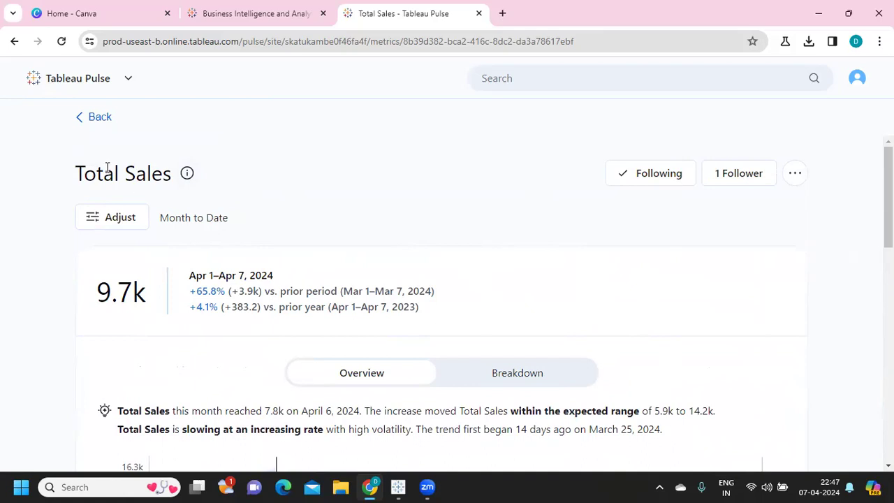
click(96, 123)
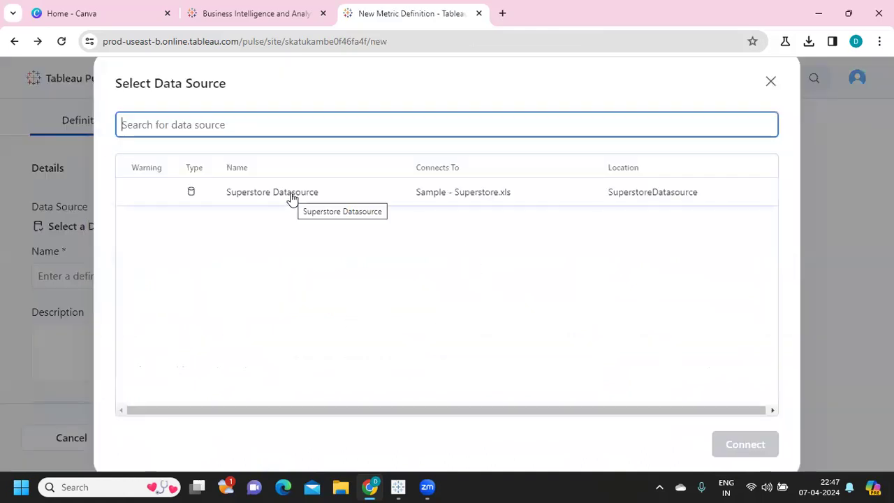
Connect the new definition to Superstore Datasource, name it To Profit, and describe it 'Profit Insights'
click(292, 197)
click(744, 444)
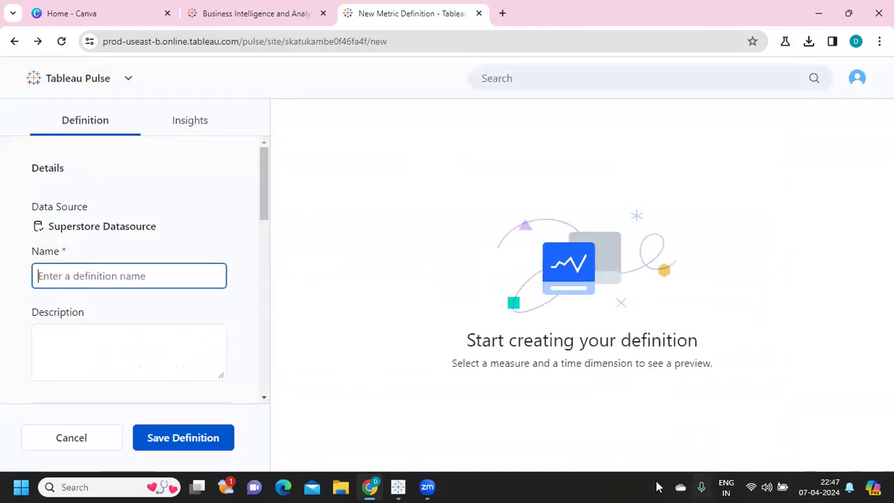
click(68, 279)
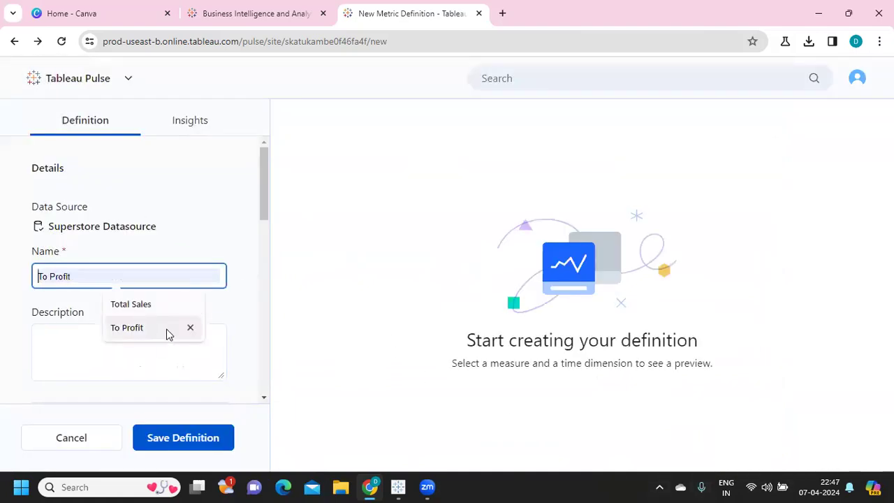
click(167, 331)
click(100, 346)
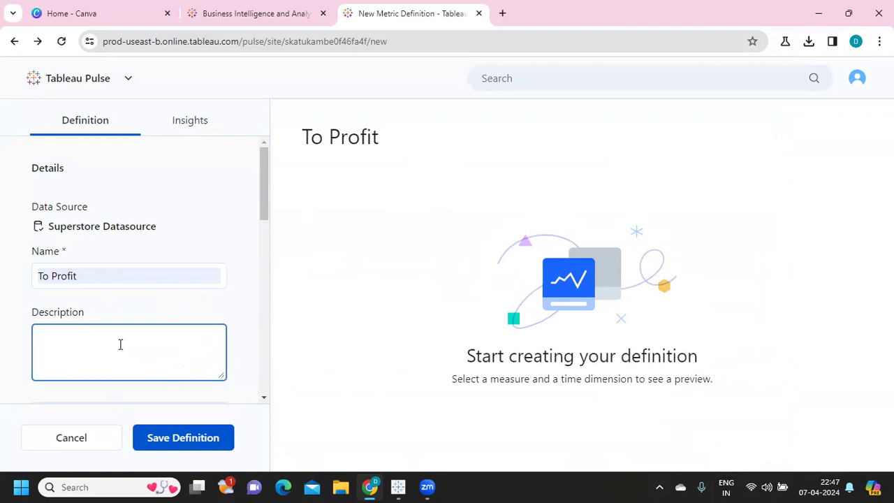
text(Profit Insights)
Set the To Profit definition's measure to Profit
scroll(115, 297, down, 4)
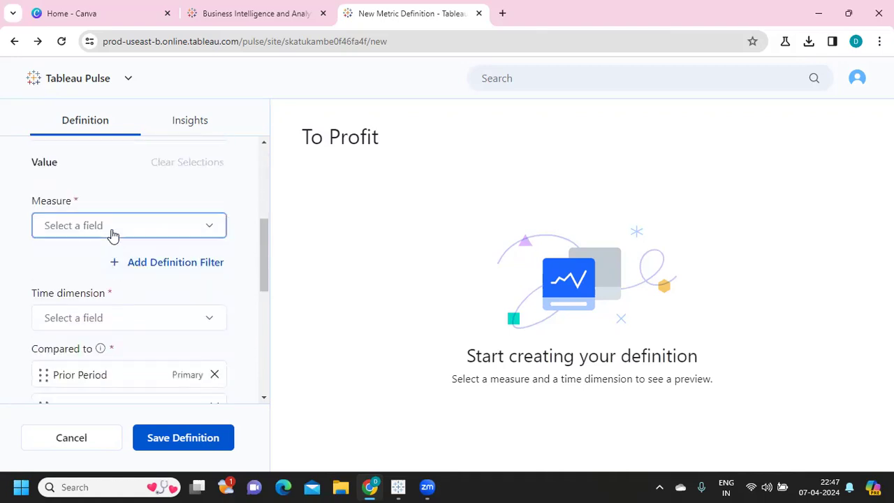
click(113, 234)
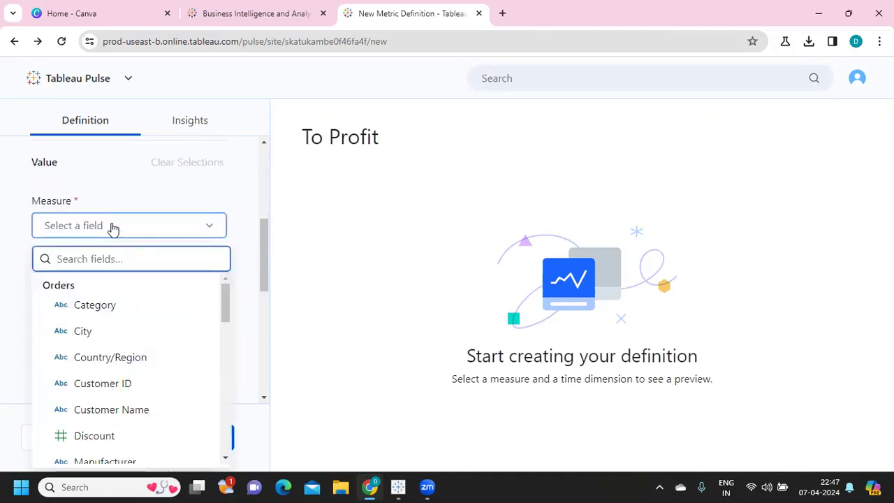
text(pr)
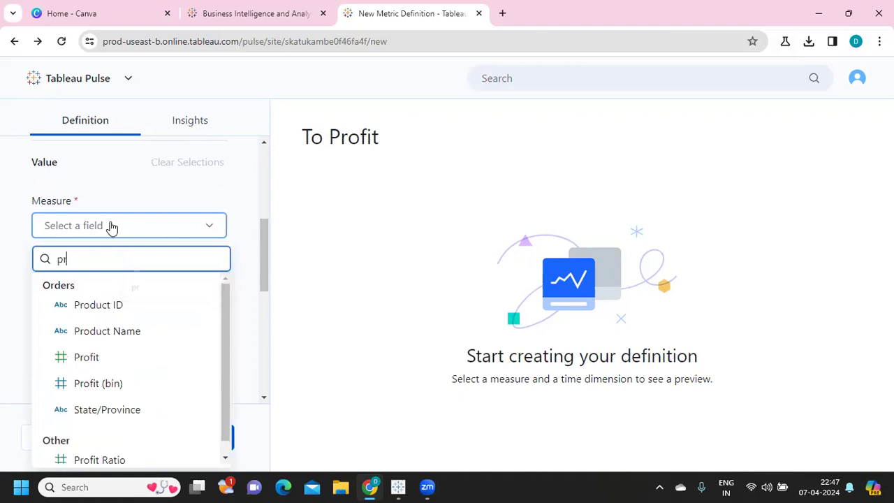
click(87, 353)
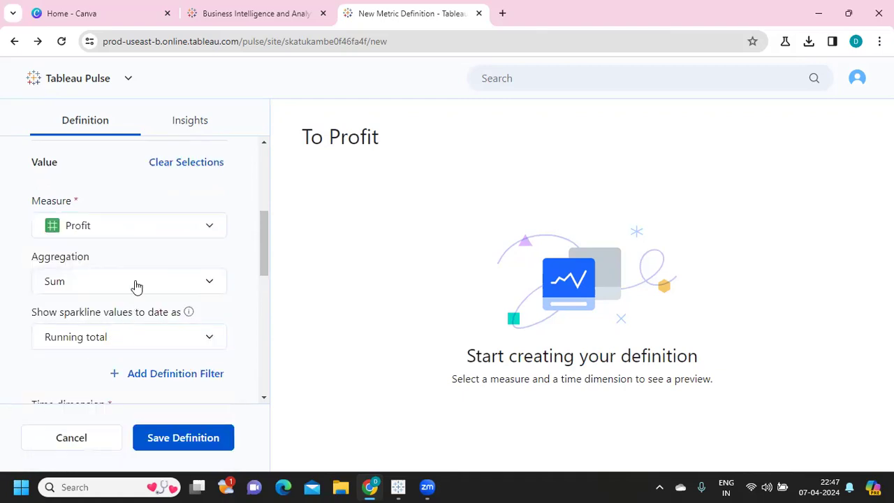
Use Order Date as the time dimension and Category as an adjustable metric filter
scroll(133, 308, down, 2)
scroll(128, 334, down, 1)
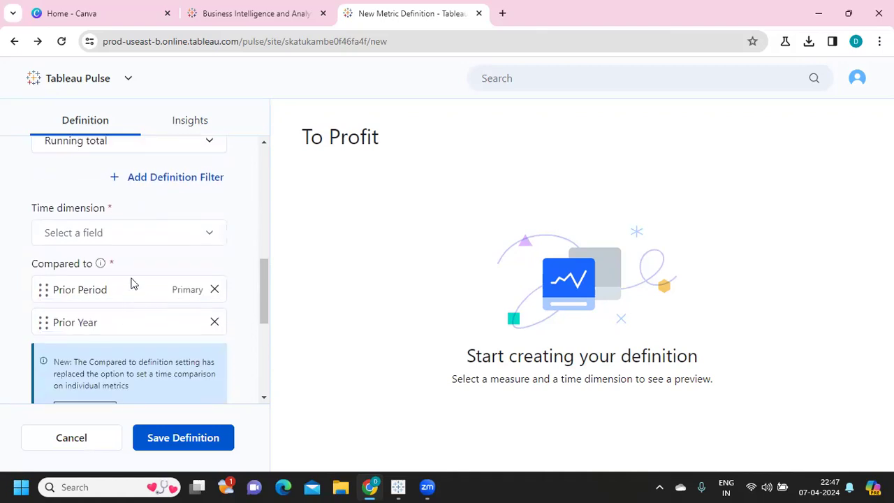
click(132, 236)
click(105, 312)
scroll(104, 326, down, 3)
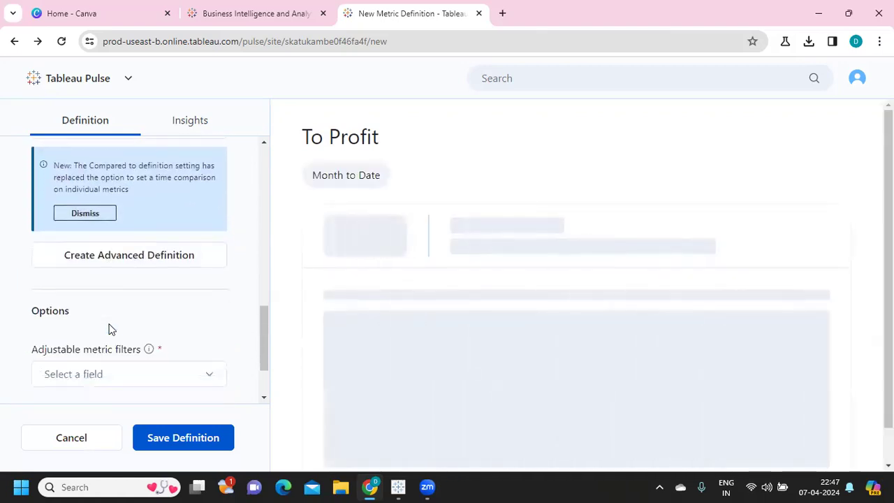
click(127, 374)
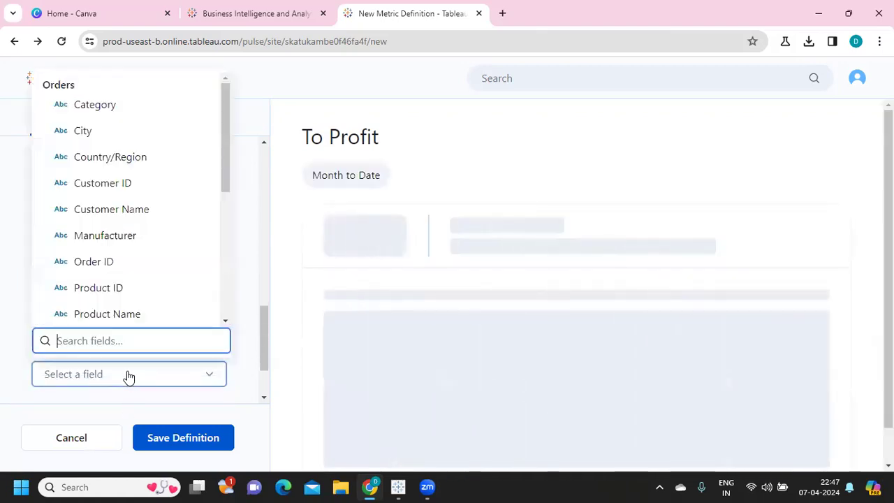
click(90, 109)
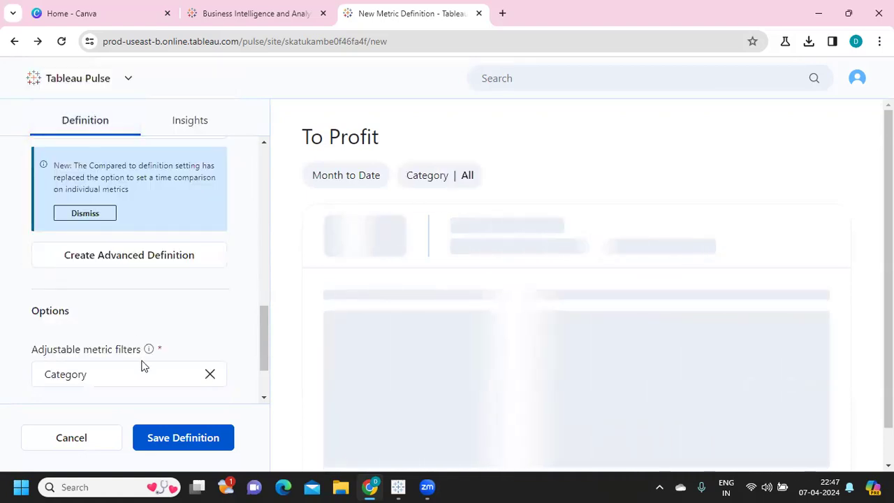
scroll(143, 367, down, 1)
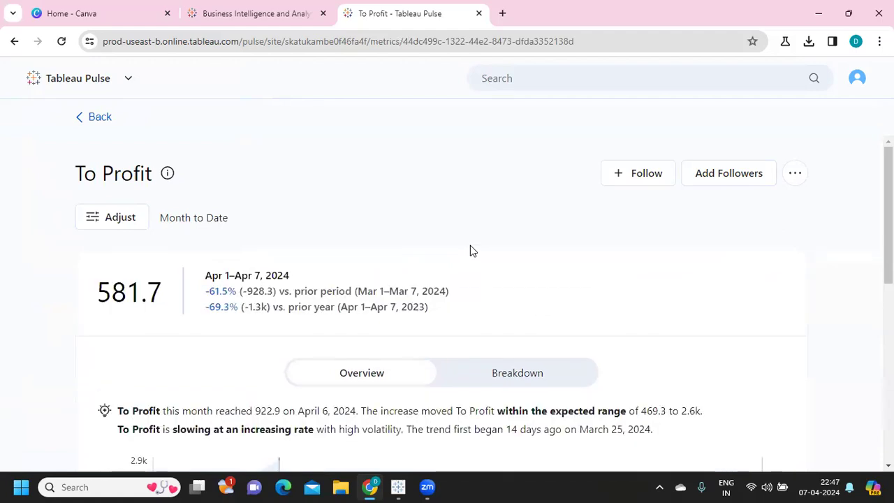
scroll(470, 250, down, 2)
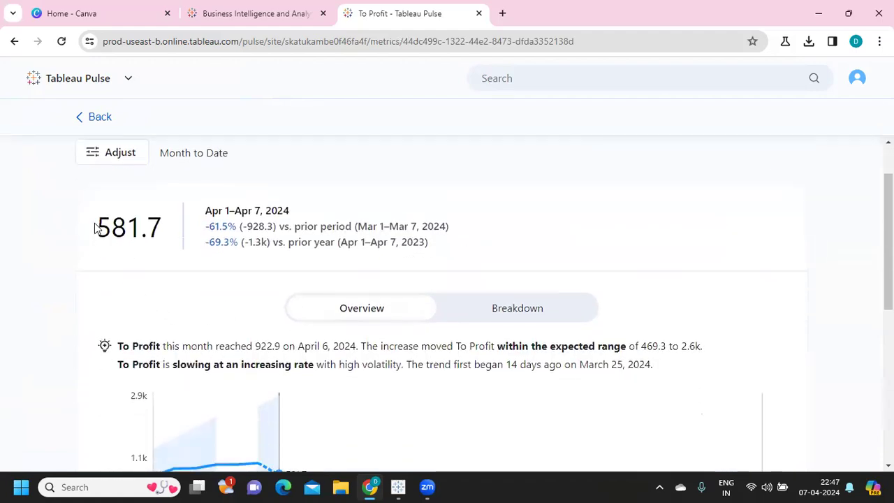
drag(96, 227, 151, 222)
drag(300, 211, 199, 212)
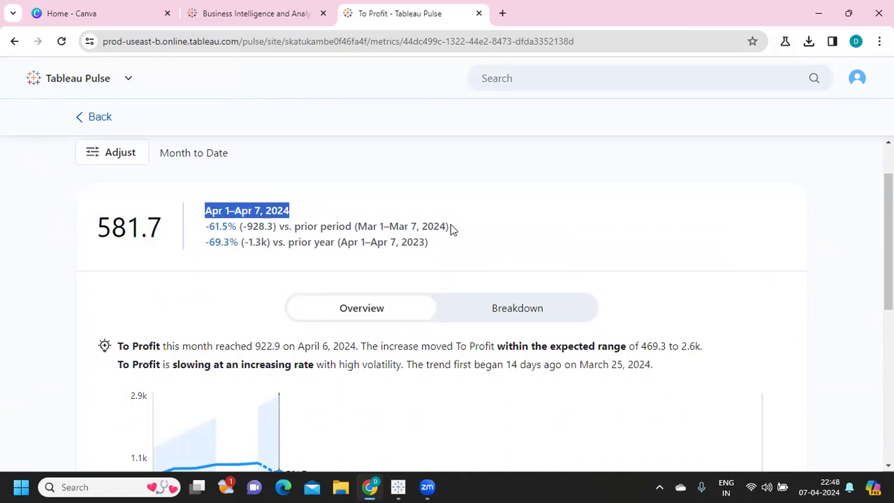
drag(452, 229, 202, 228)
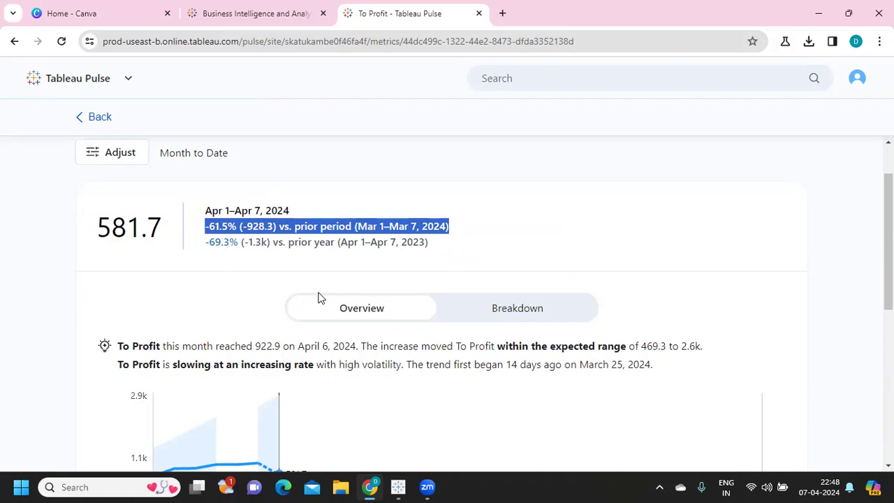
click(321, 254)
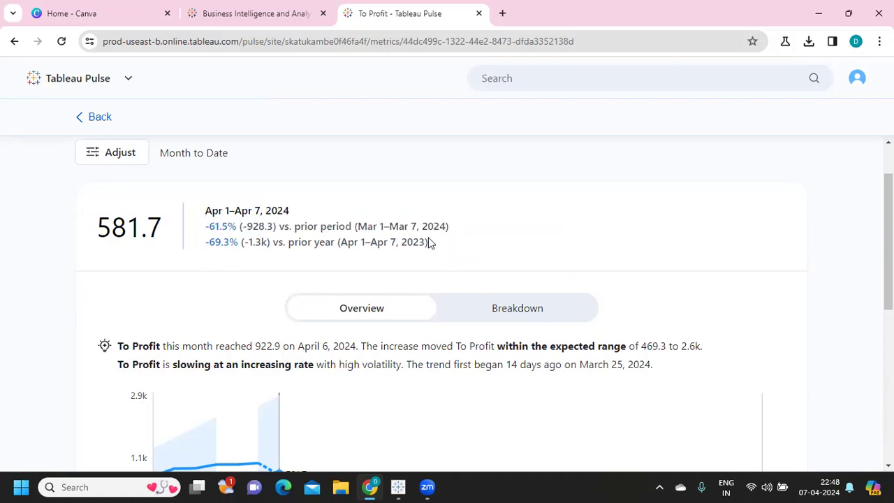
drag(429, 240, 208, 253)
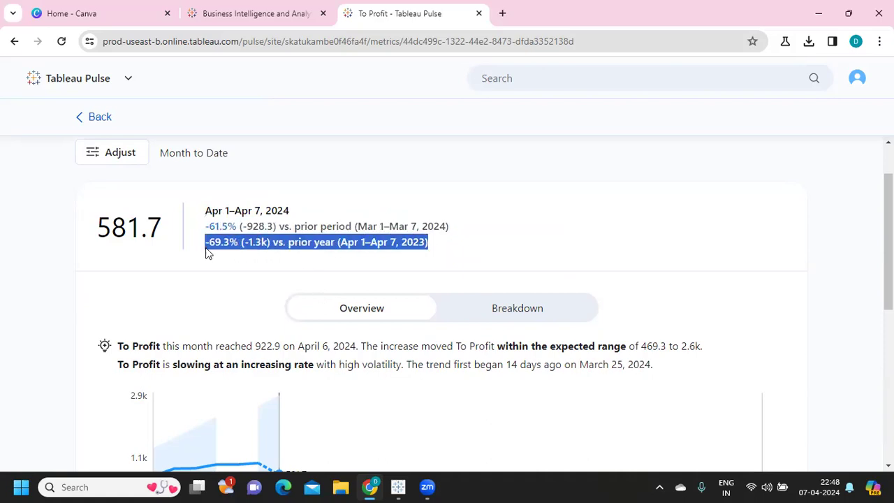
click(247, 242)
double_click(247, 242)
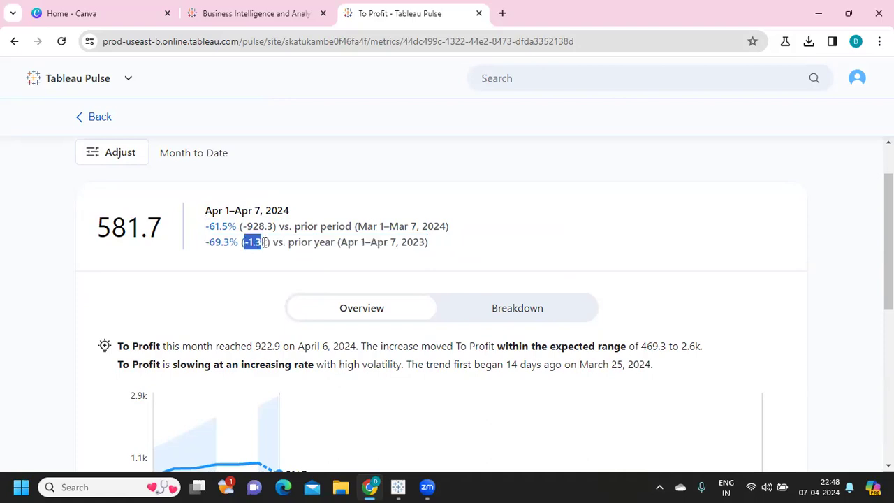
double_click(208, 242)
drag(243, 226, 258, 225)
drag(167, 227, 105, 225)
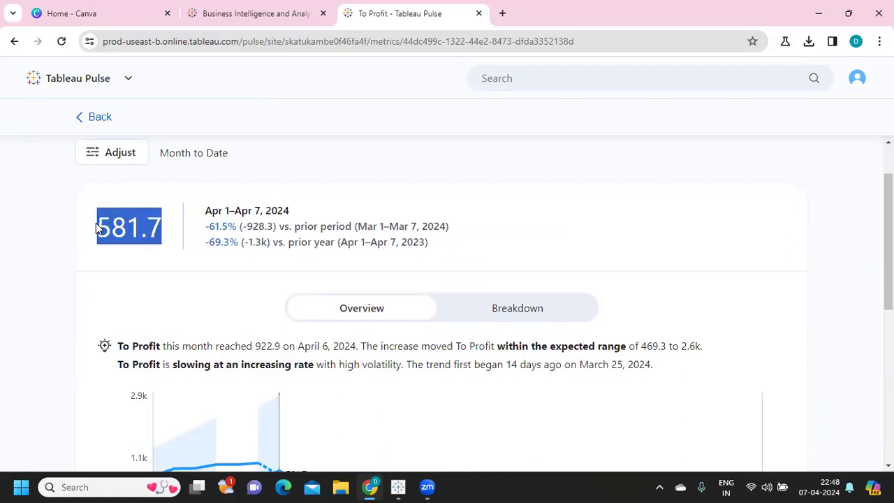
scroll(95, 224, down, 1)
scroll(435, 291, up, 1)
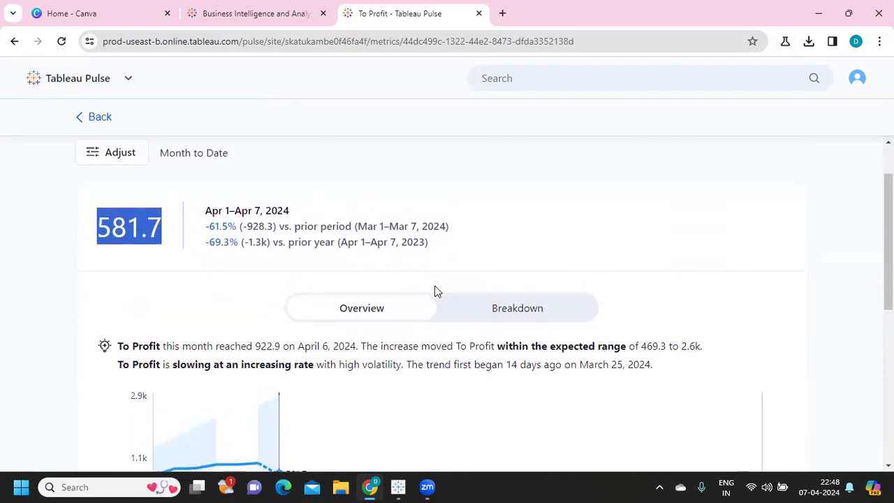
View To Profit's Category breakdown (Technology 587.8, Office Supplies 172.2, Furniture -178.3), then return home
click(543, 322)
scroll(489, 354, down, 2)
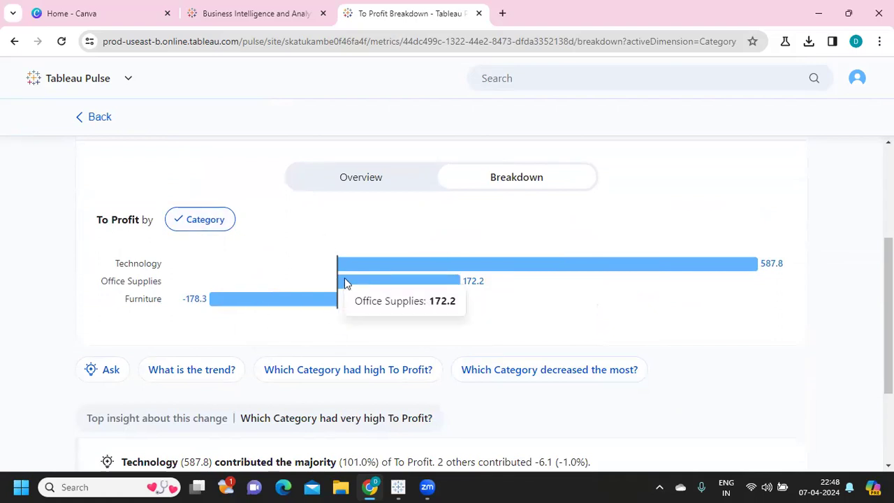
scroll(355, 283, up, 3)
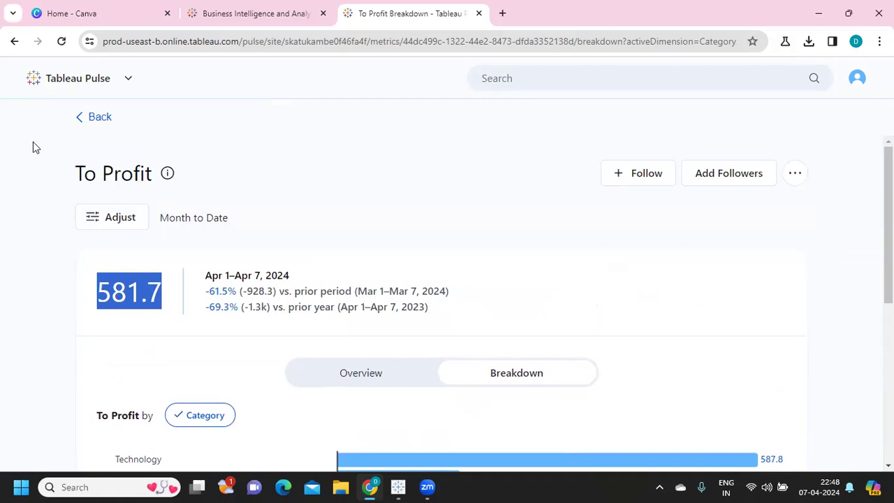
click(89, 81)
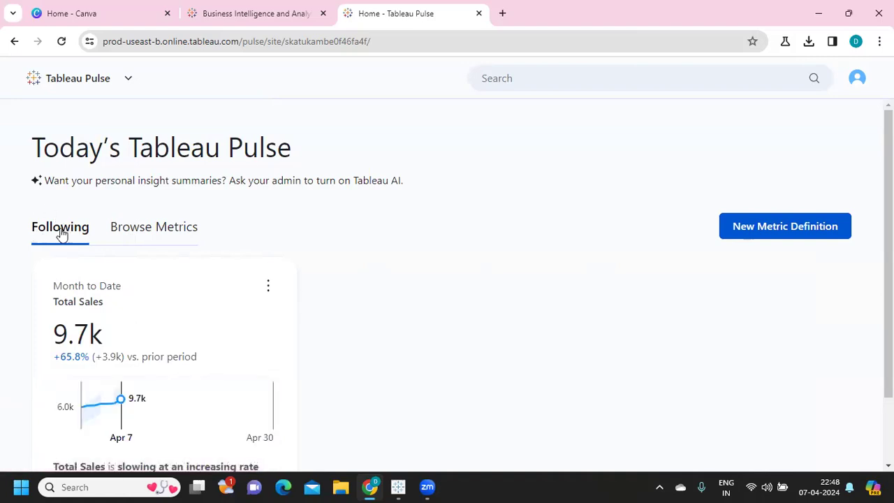
Scroll the Following tab to read the Total Sales card's trend insight
scroll(321, 326, down, 1)
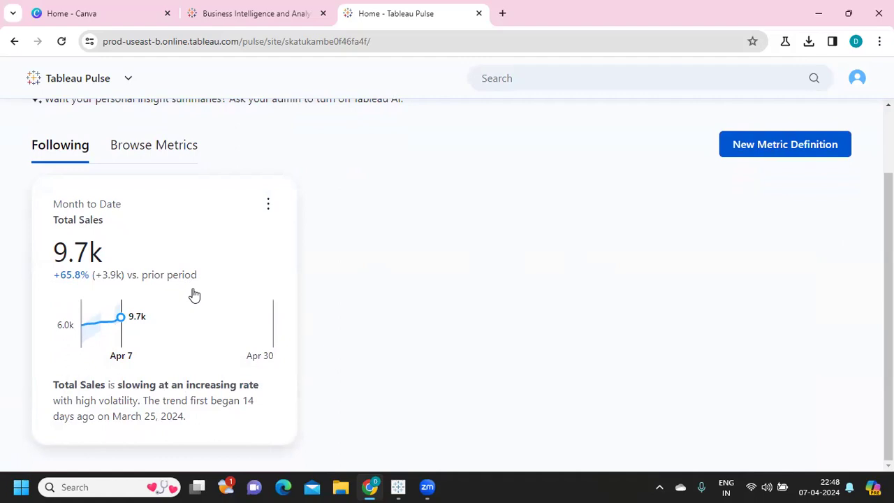
Open To Profit's Metric Details from Browse Metrics and follow the metric
click(139, 145)
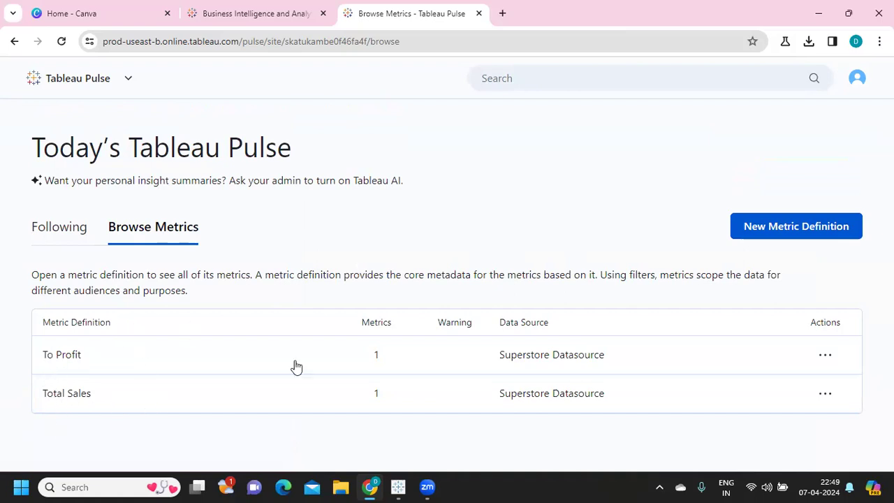
click(825, 355)
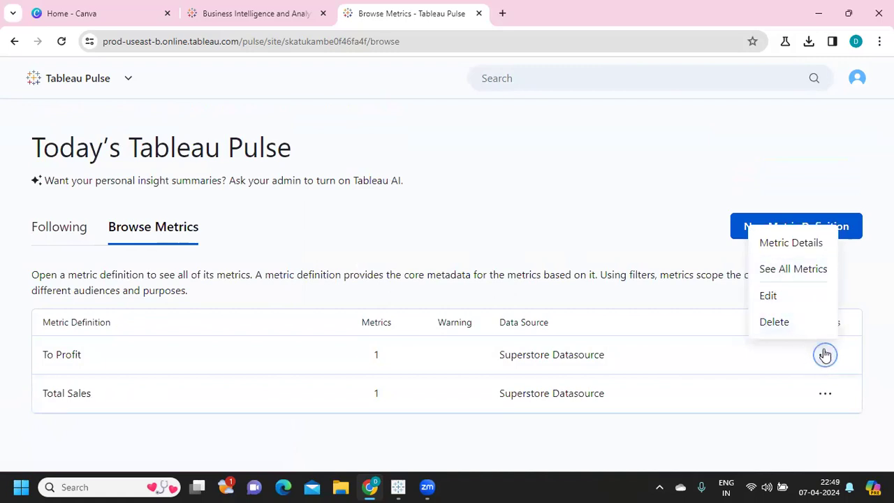
click(790, 243)
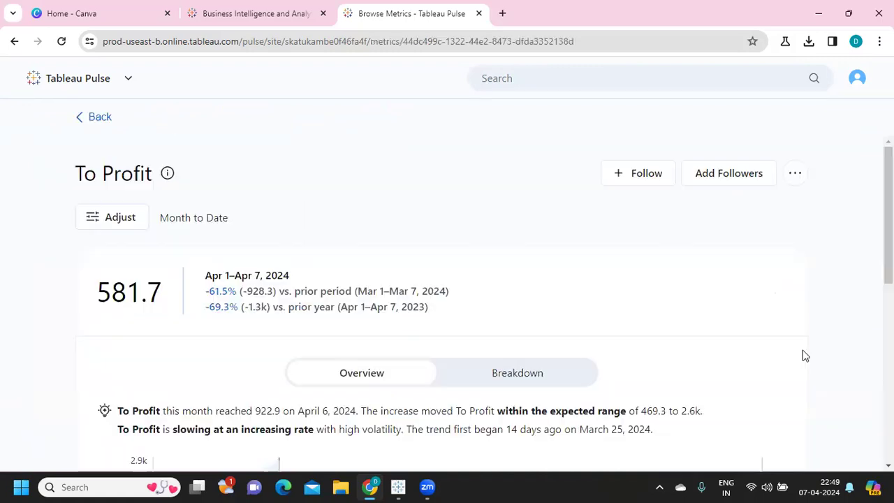
scroll(529, 353, down, 2)
scroll(529, 349, down, 1)
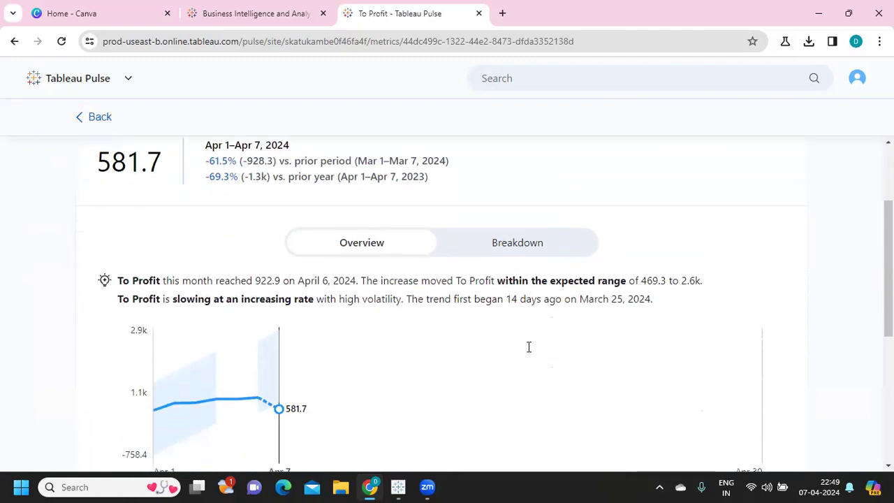
scroll(531, 363, up, 3)
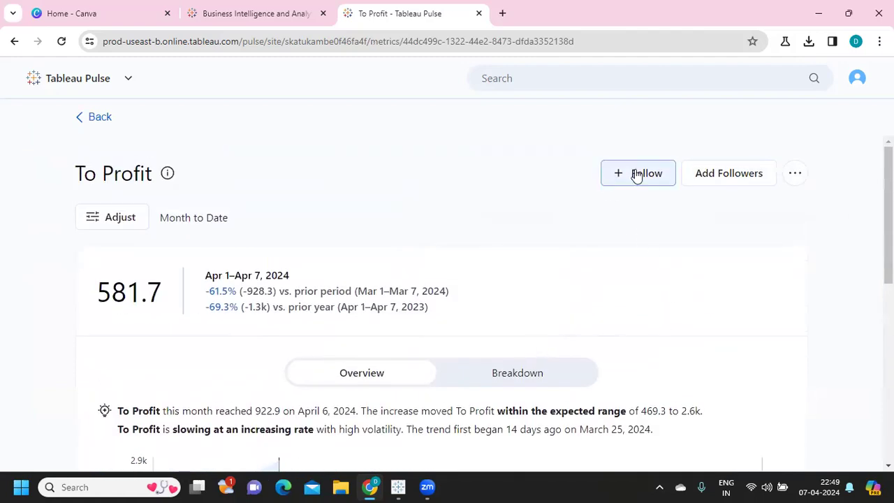
click(636, 174)
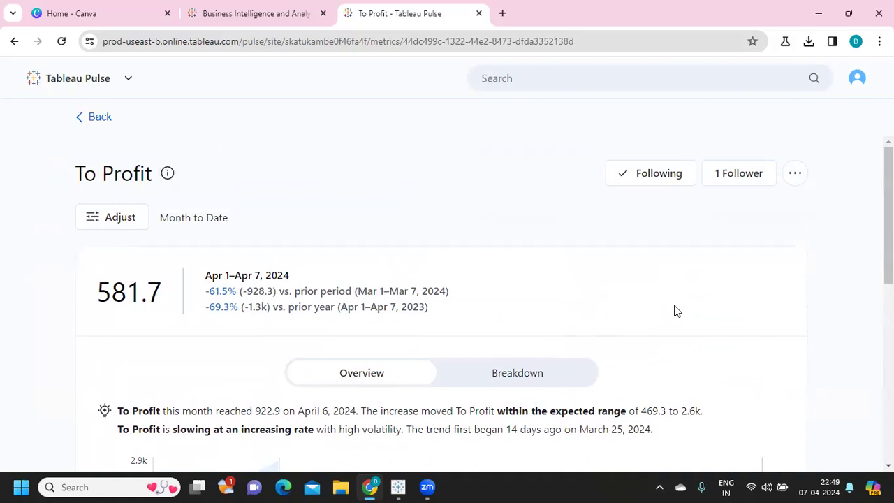
click(736, 173)
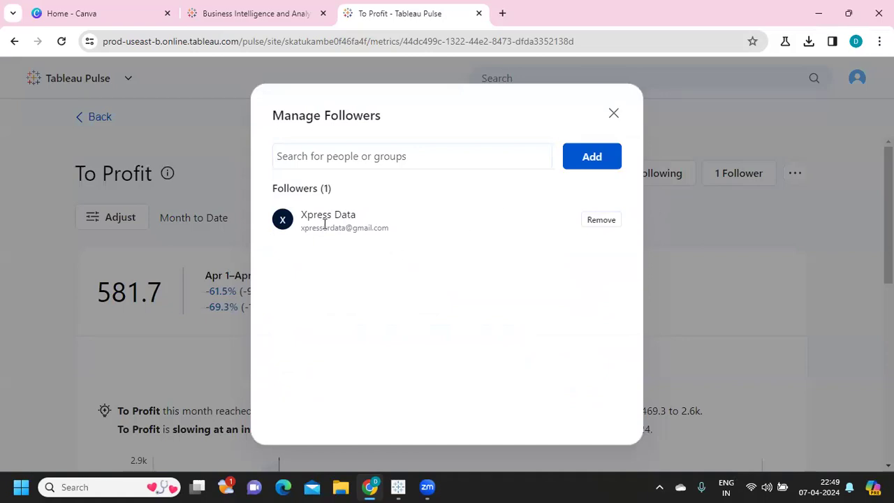
drag(401, 231, 253, 218)
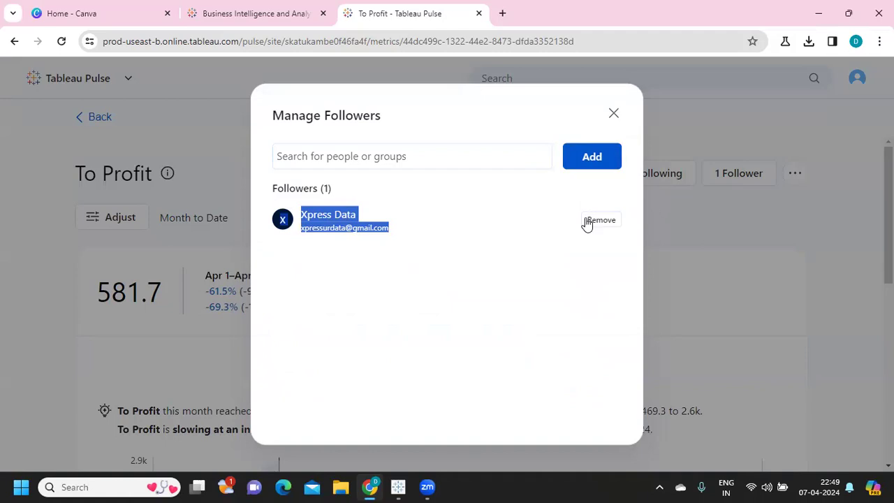
click(613, 114)
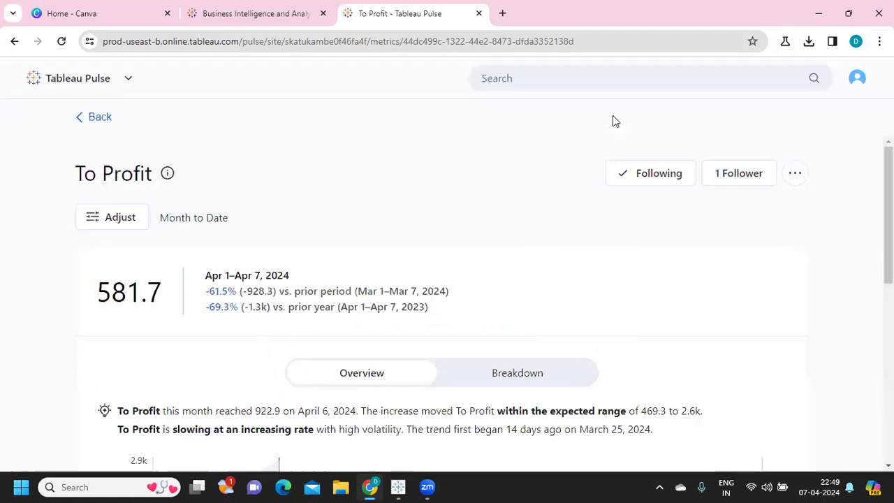
Review the home page's followed To Profit (581.7) and Total Sales (9.7k) cards
click(90, 84)
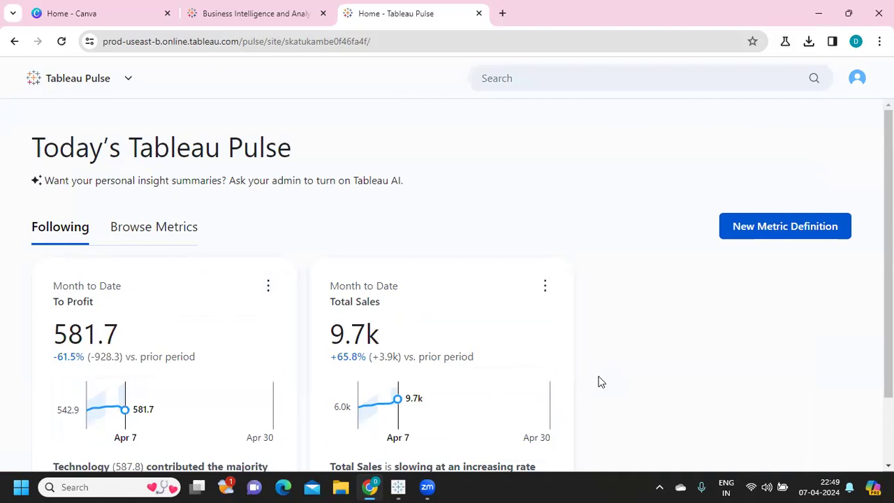
scroll(603, 382, down, 1)
scroll(600, 381, up, 1)
drag(76, 180, 521, 262)
scroll(591, 336, down, 1)
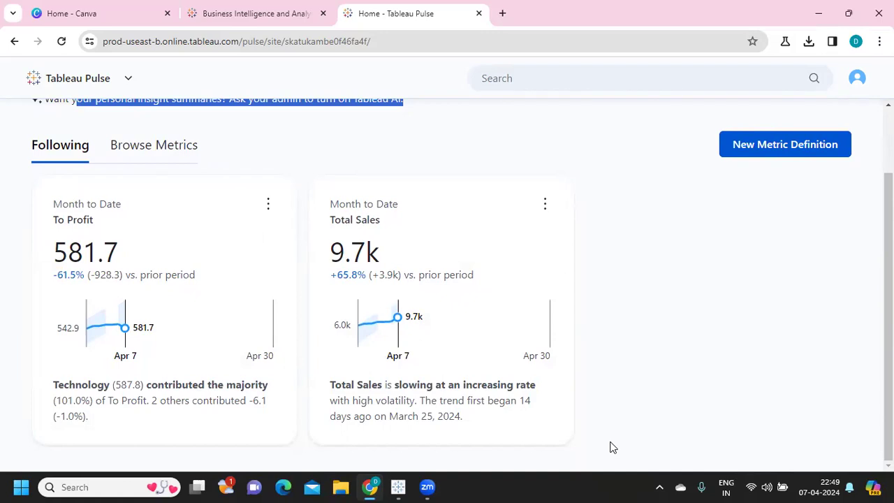
scroll(612, 447, up, 2)
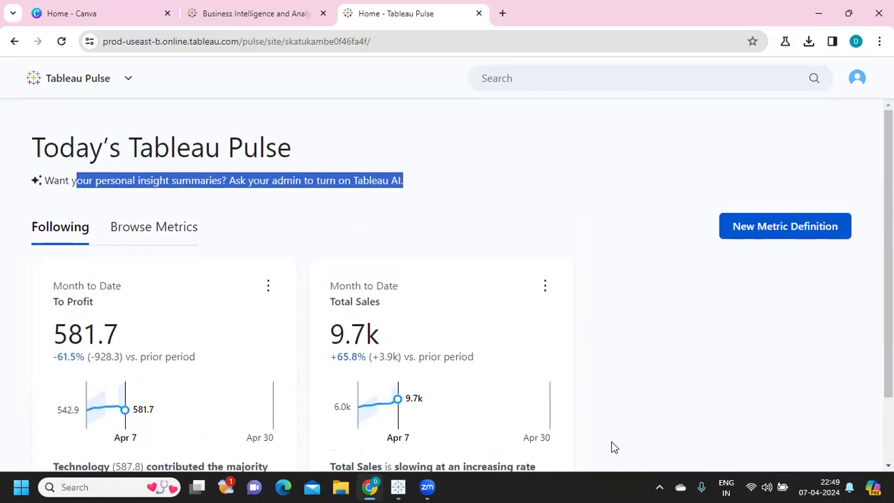